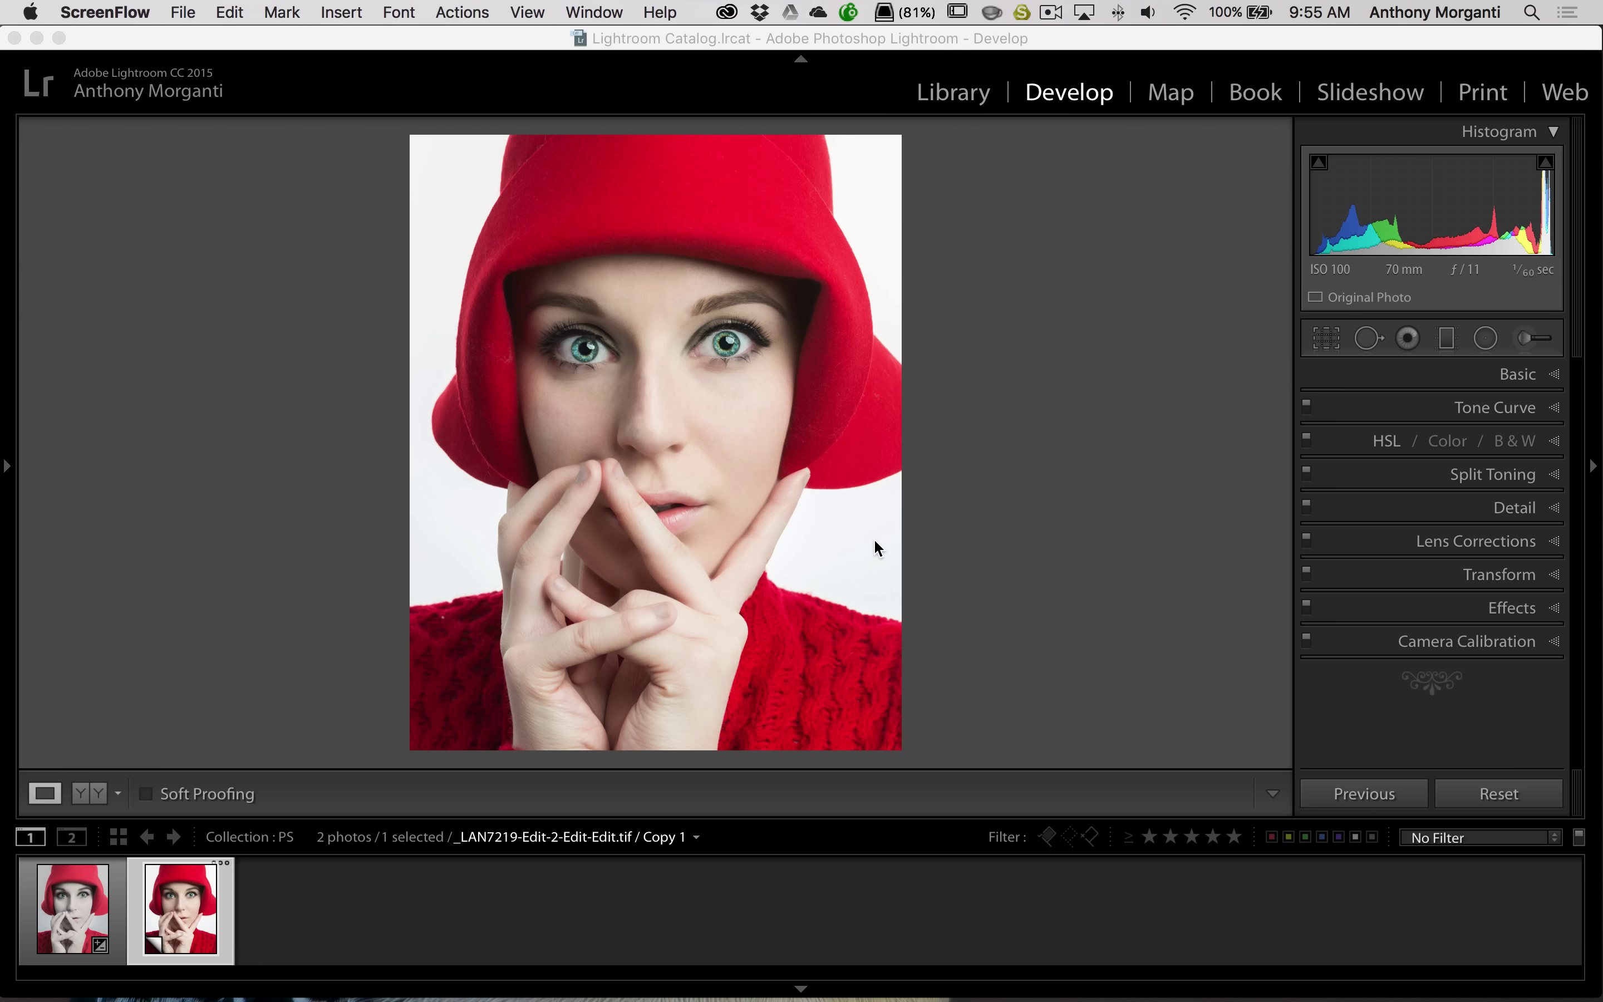
Switch between the desaturated edit and the colour Copy 1 thumbnails twice, ending on Copy 1
left_click(74, 907)
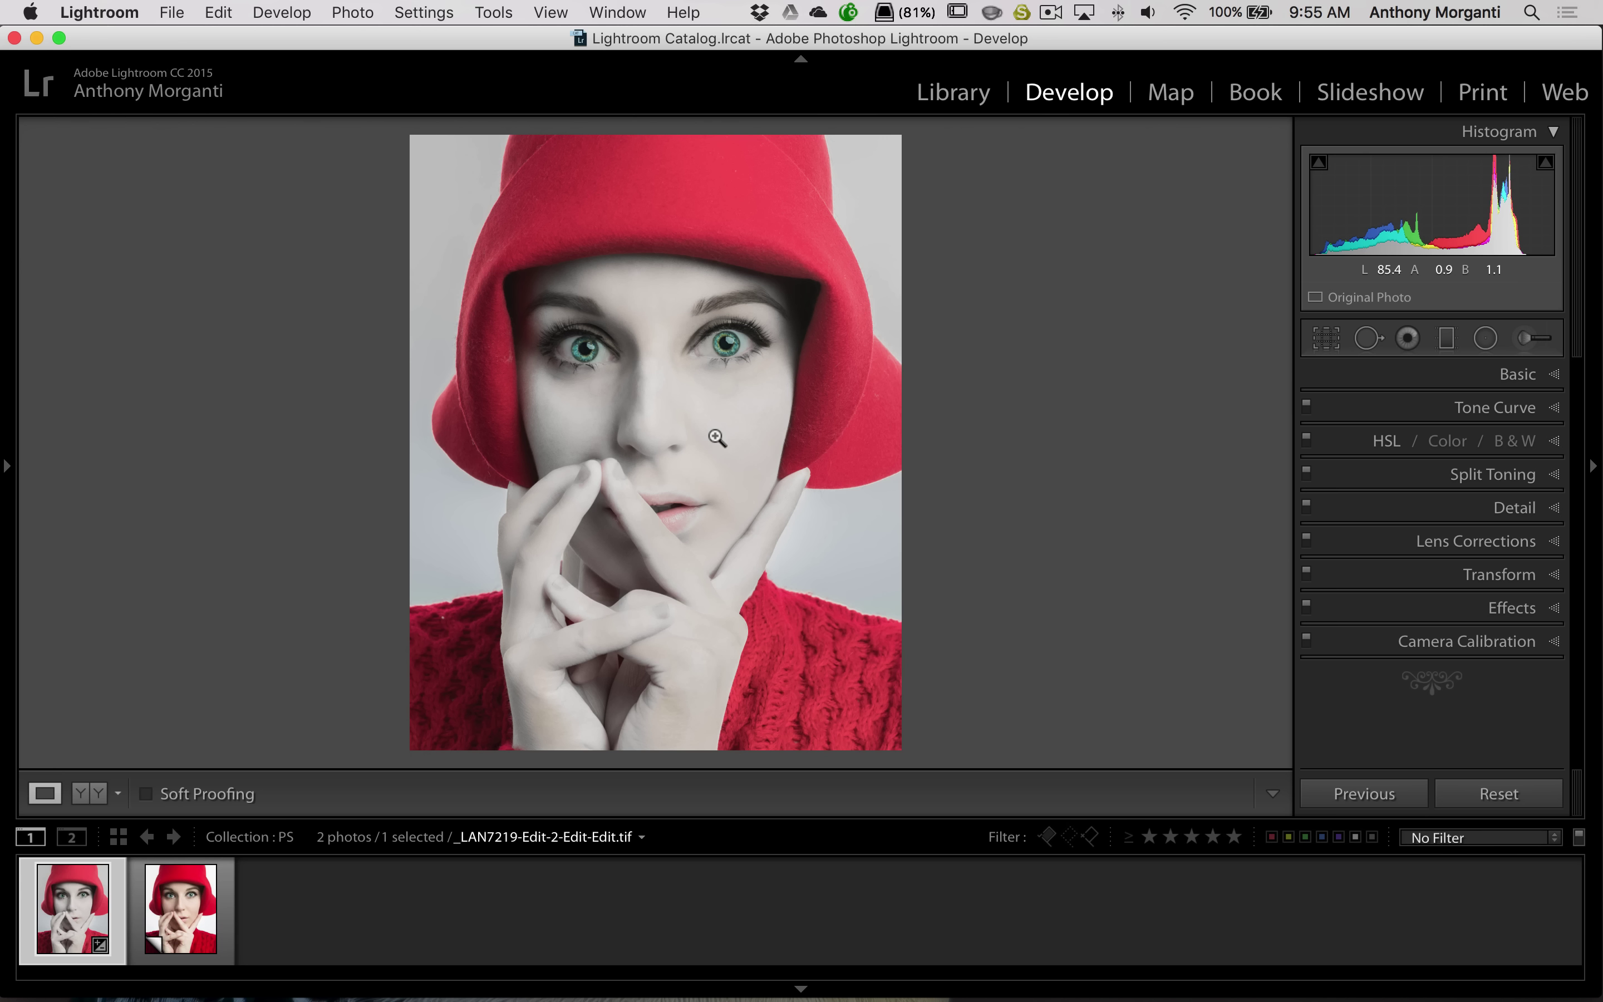
left_click(166, 924)
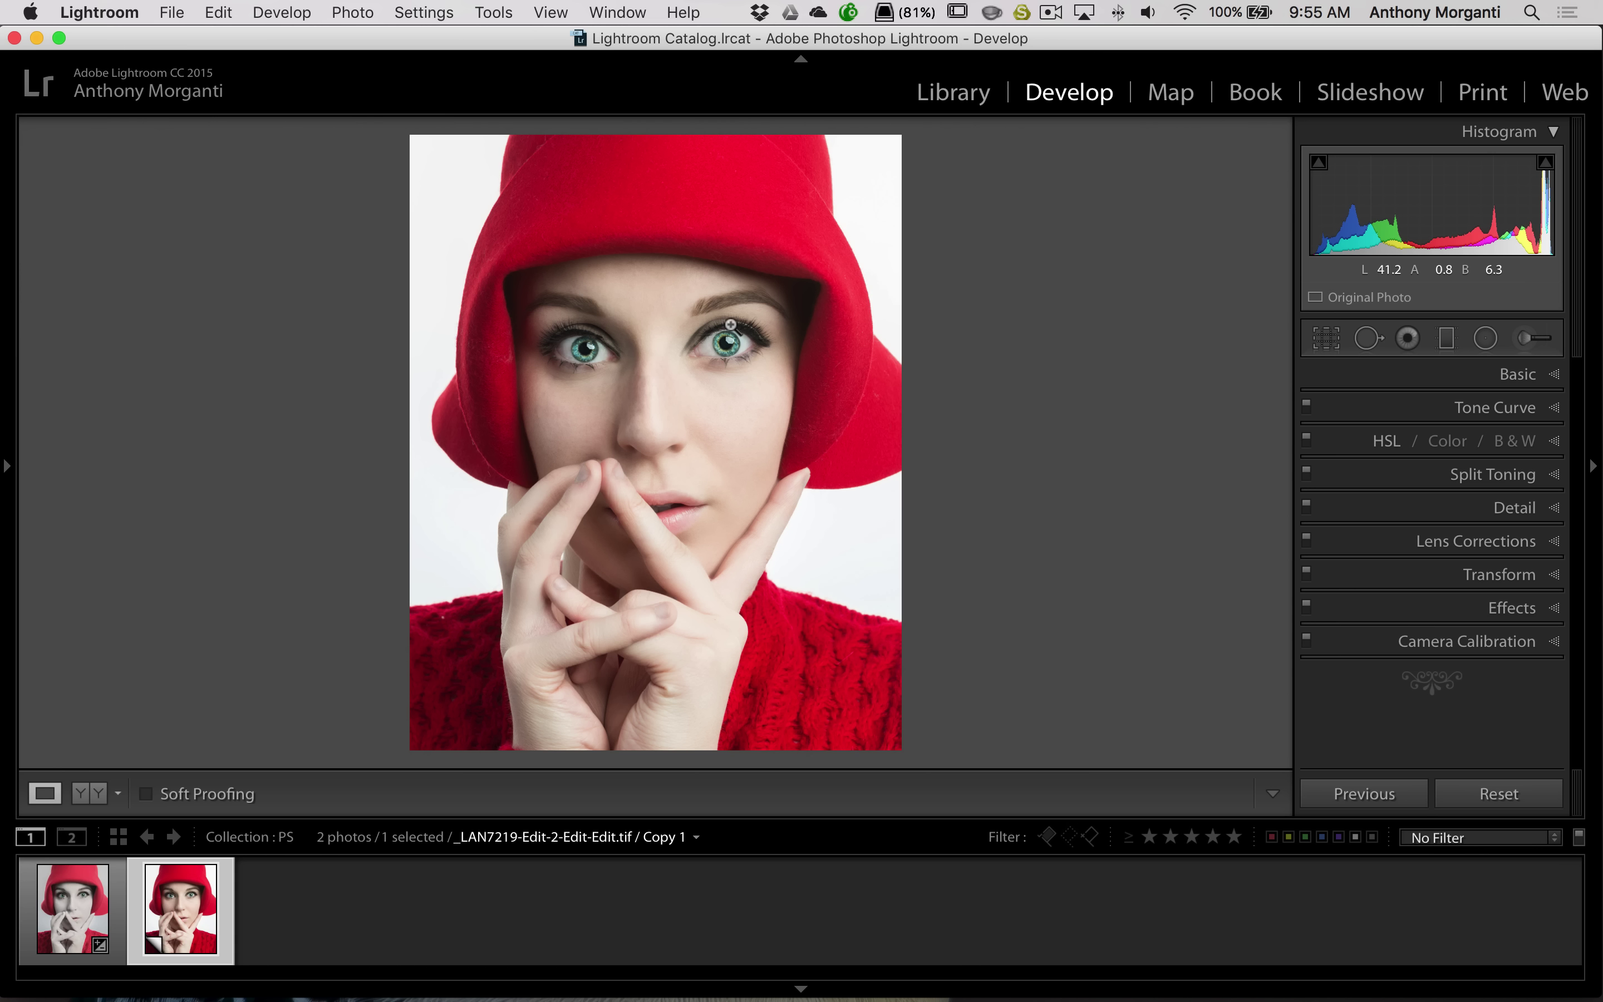
left_click(72, 923)
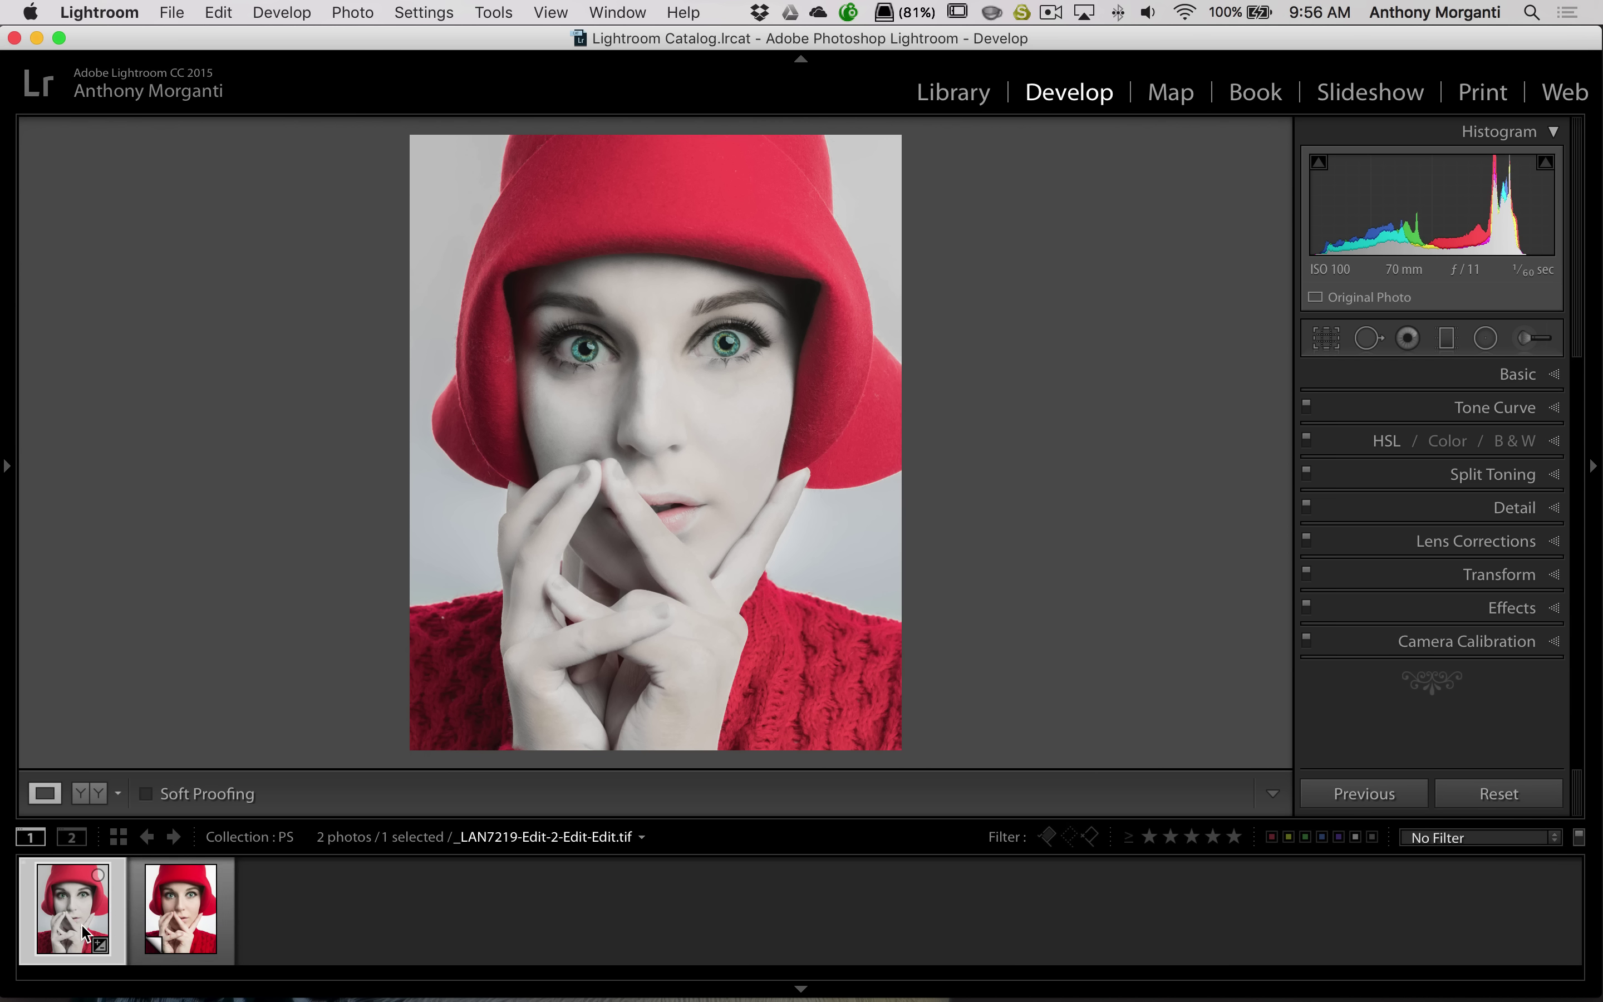
left_click(162, 922)
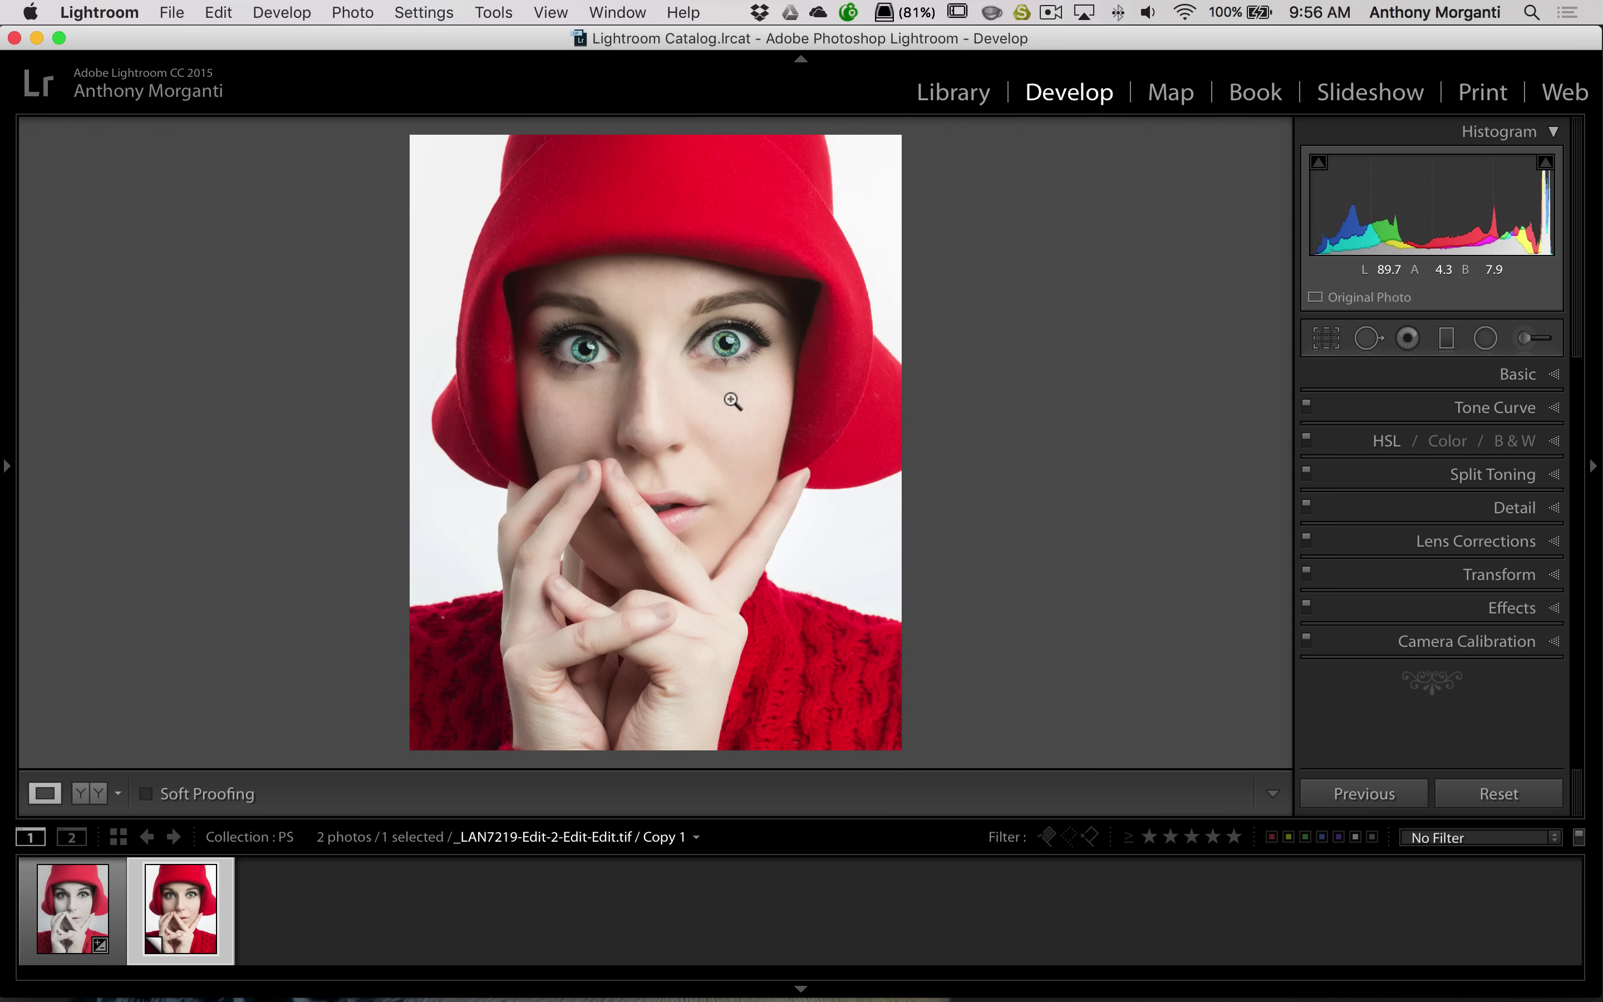
Edit a copy of the colour portrait, with Lightroom adjustments, in Photoshop CC 2015.5
right_click(735, 379)
mouse_move(861, 537)
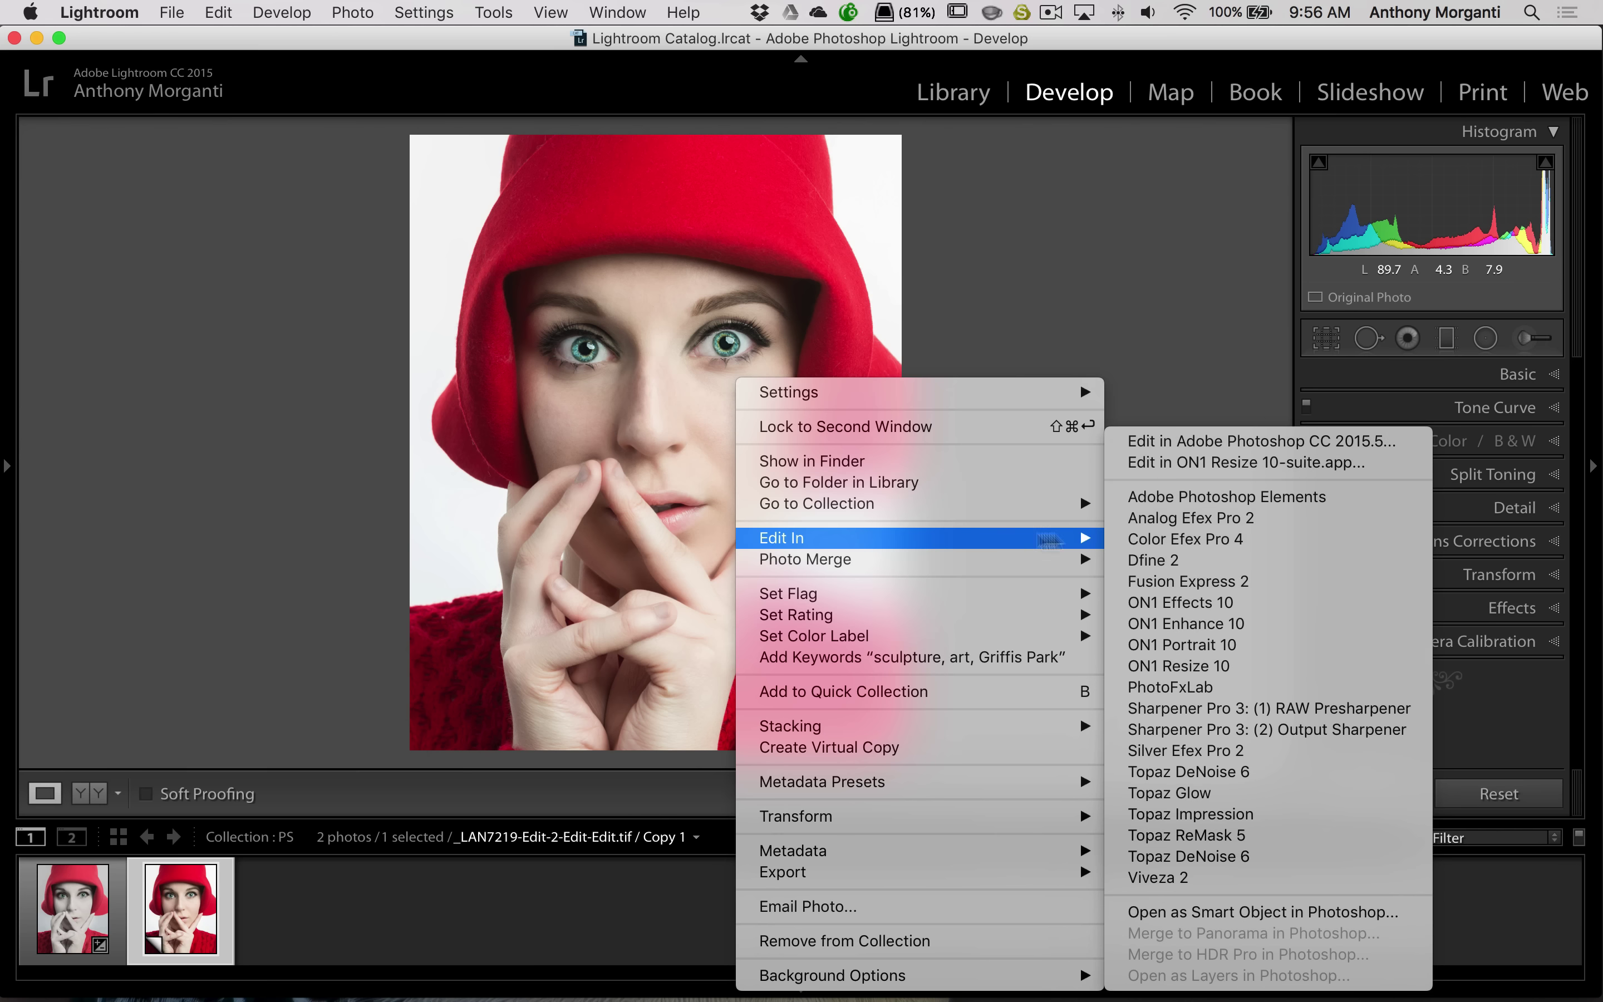
left_click(1174, 441)
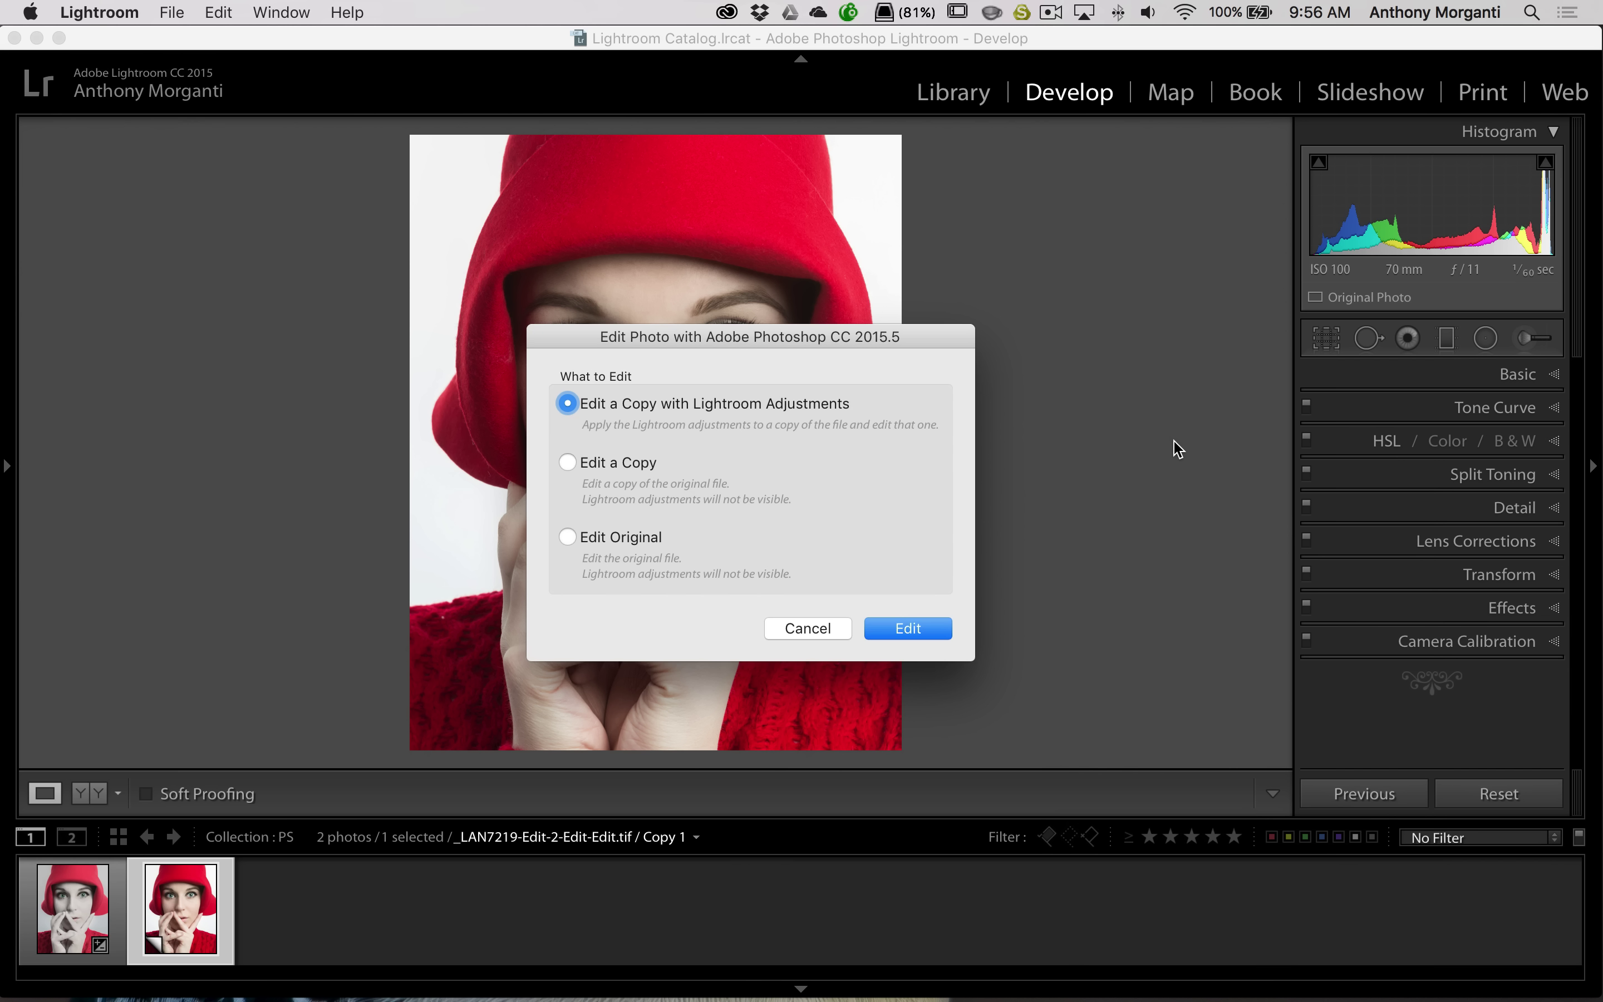
left_click(907, 628)
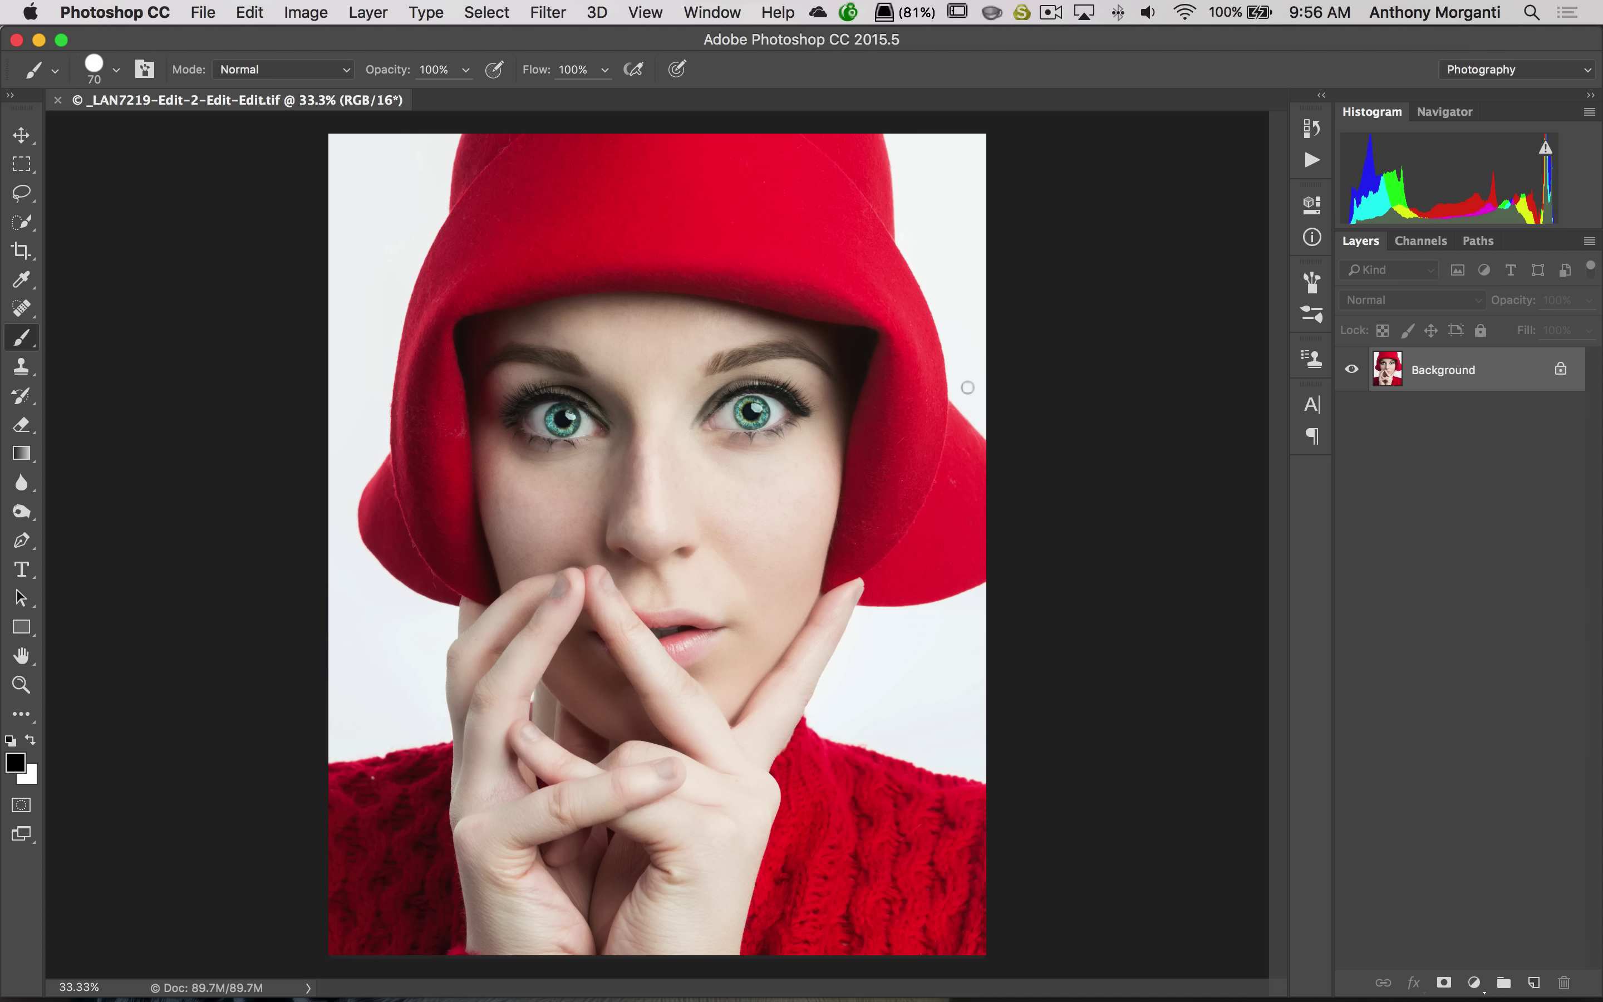
Duplicate Background into Layer 1 with Cmd+J and apply Filter > Camera Raw Filter to it
key("cmd+j")
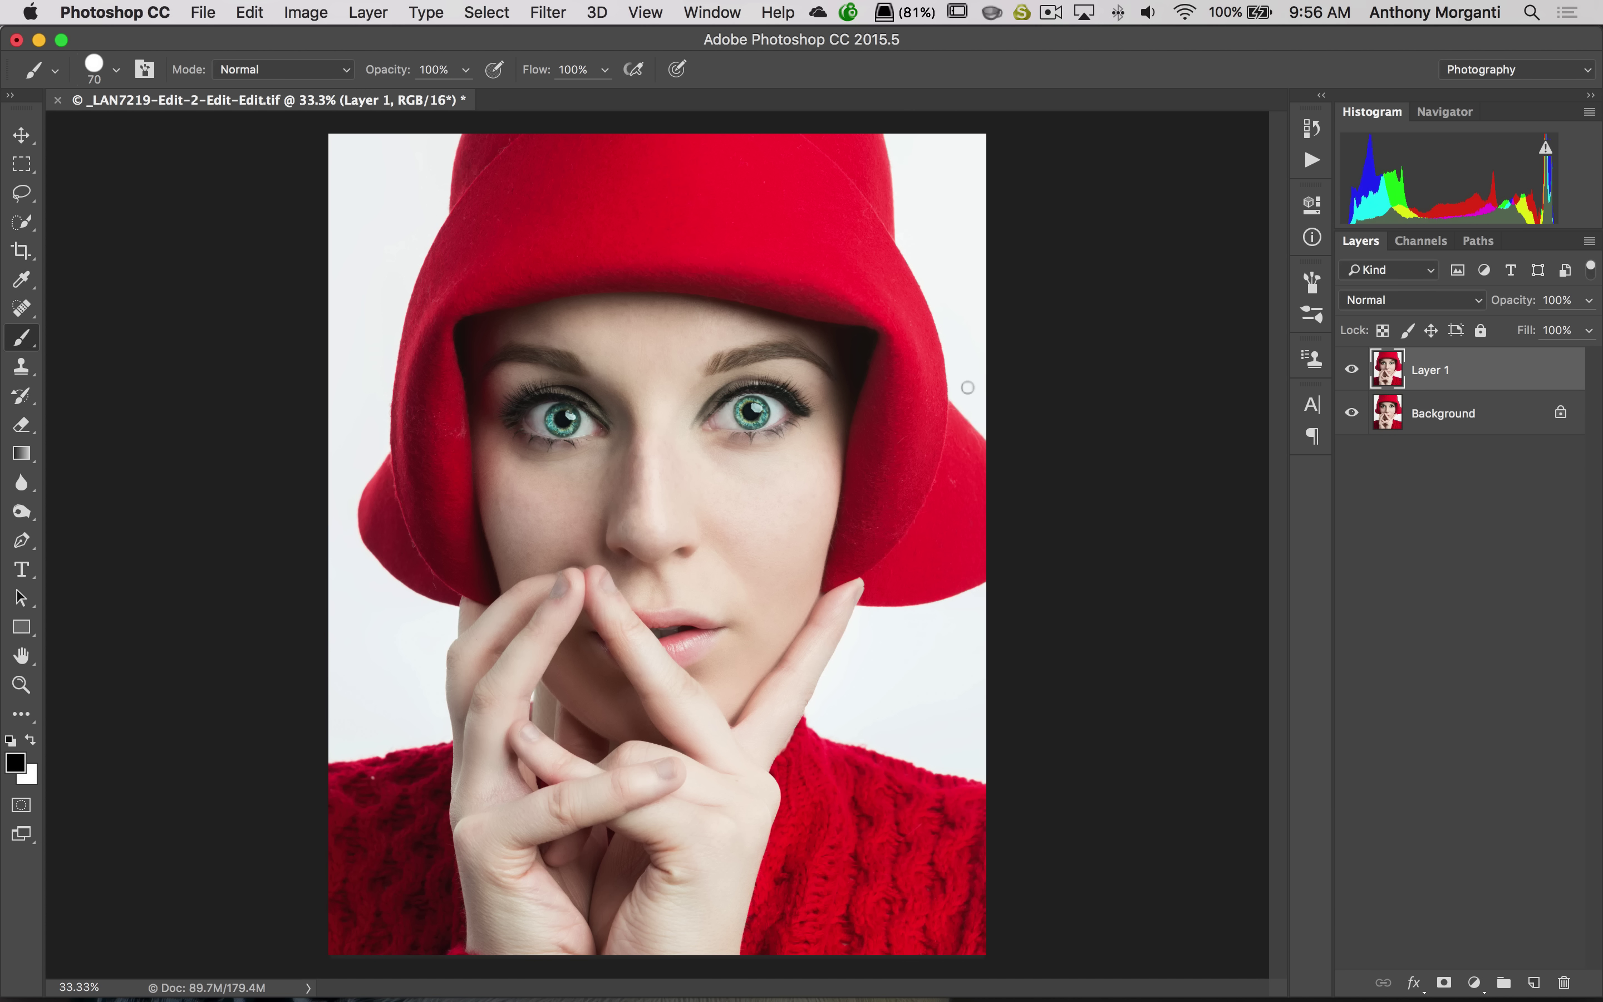
left_click(549, 12)
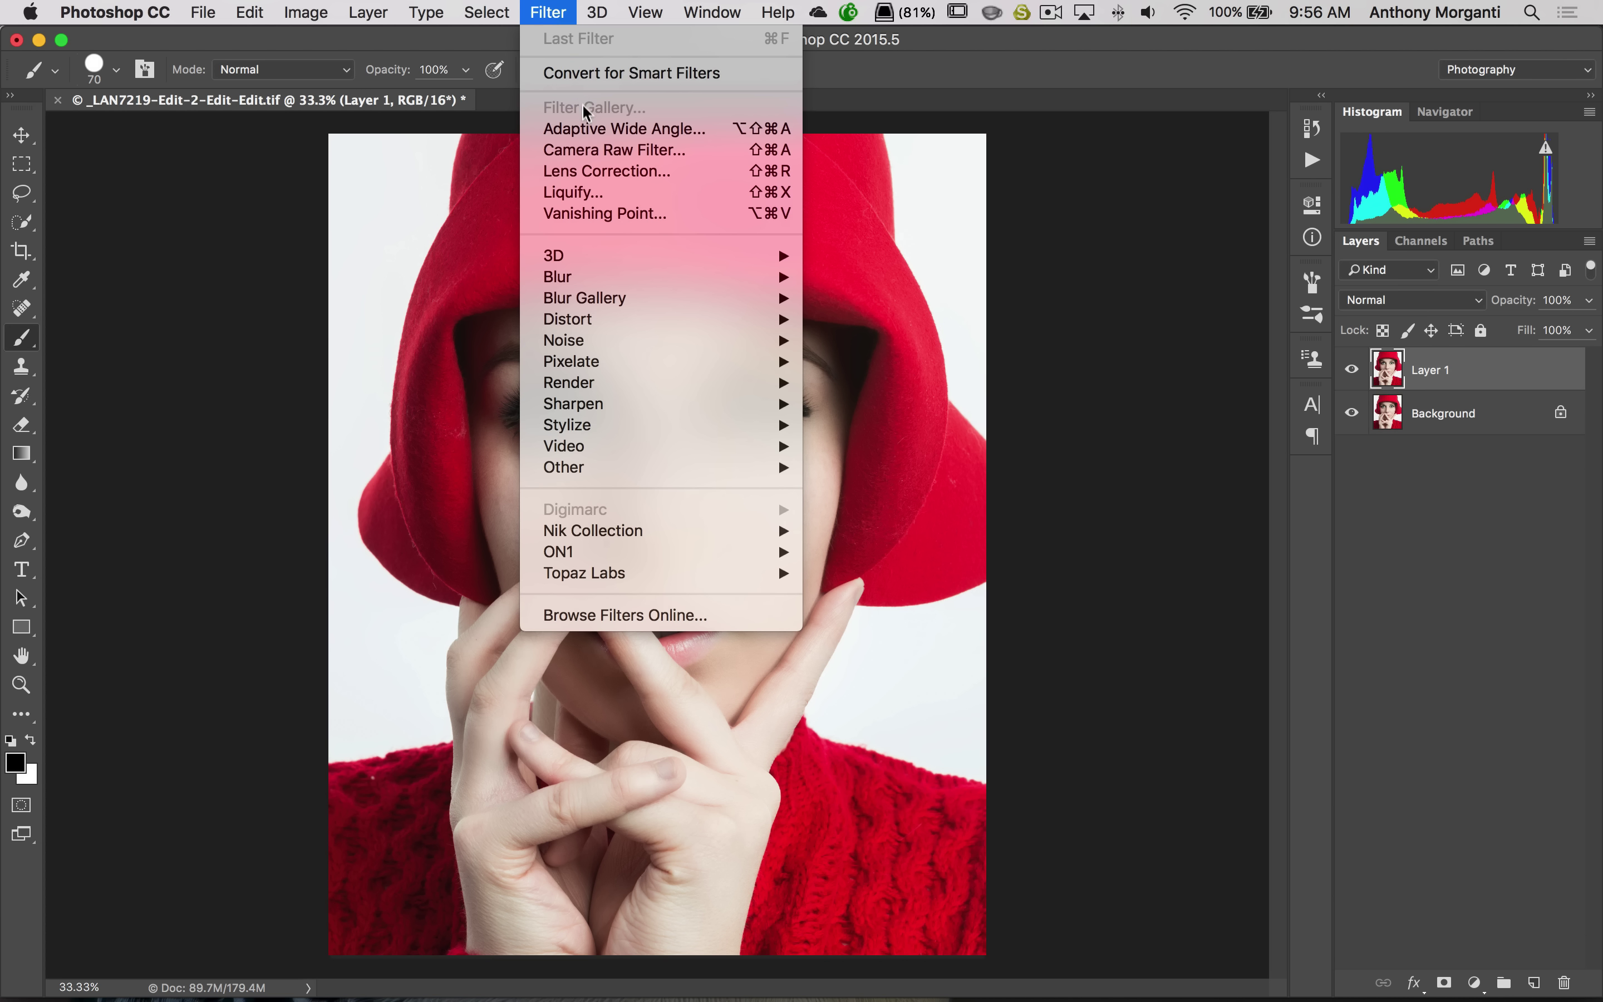
left_click(636, 148)
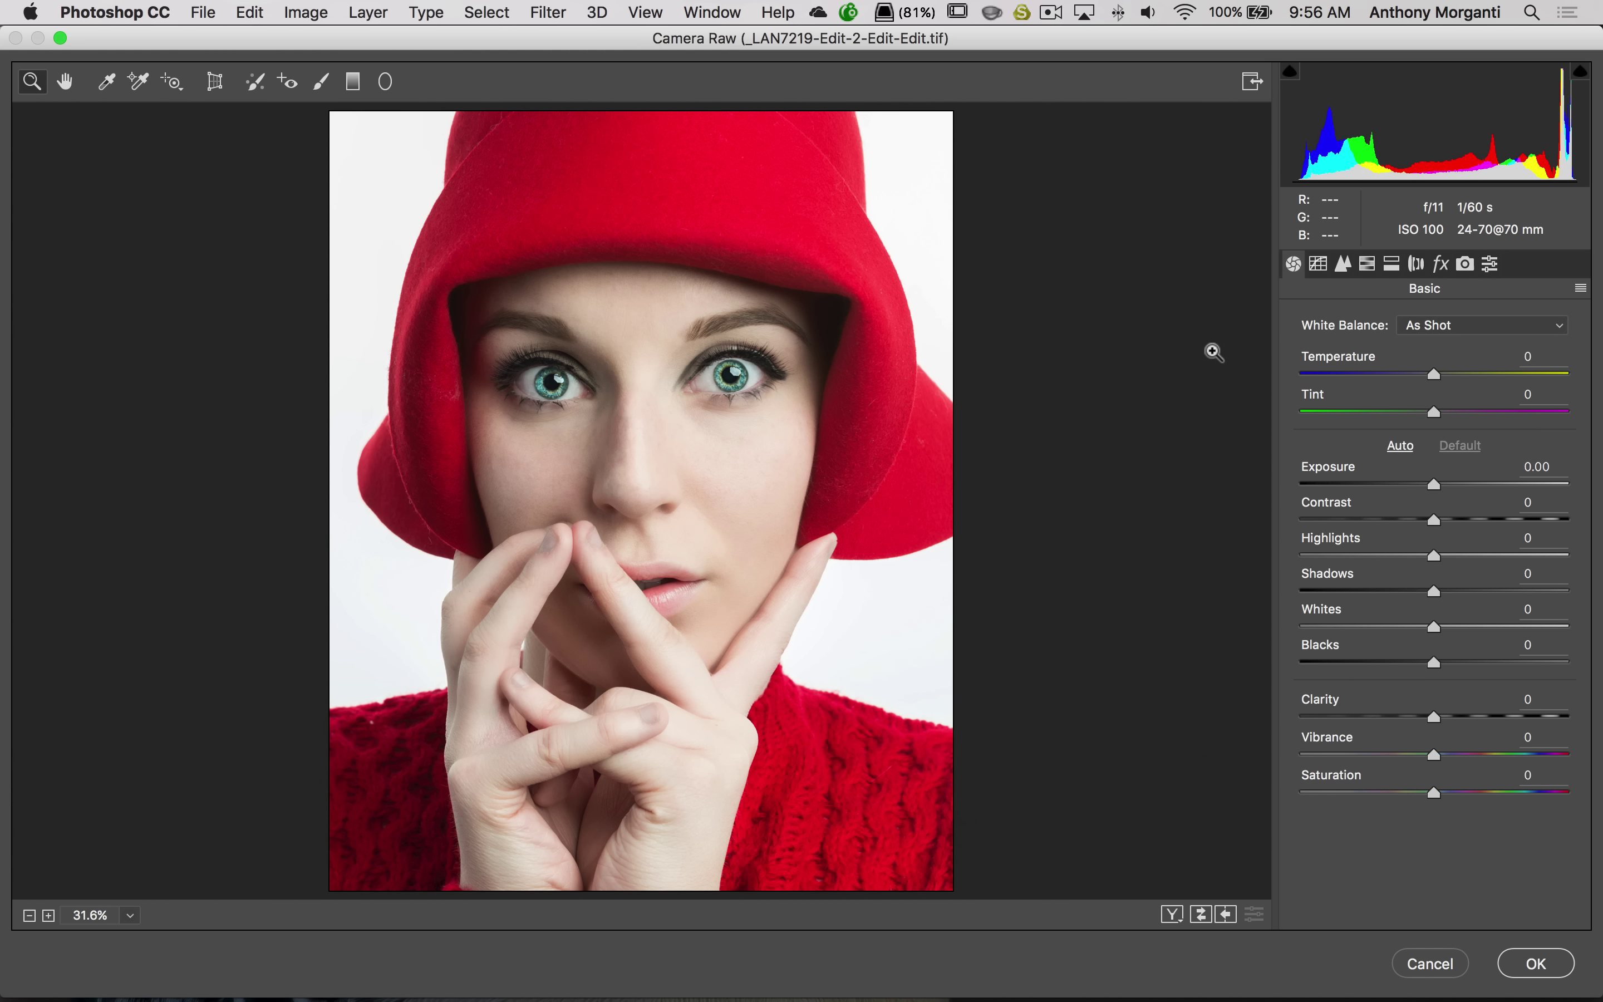
In HSL / Grayscale Saturation, set Oranges to -100 and Yellows to -32
left_click(1366, 264)
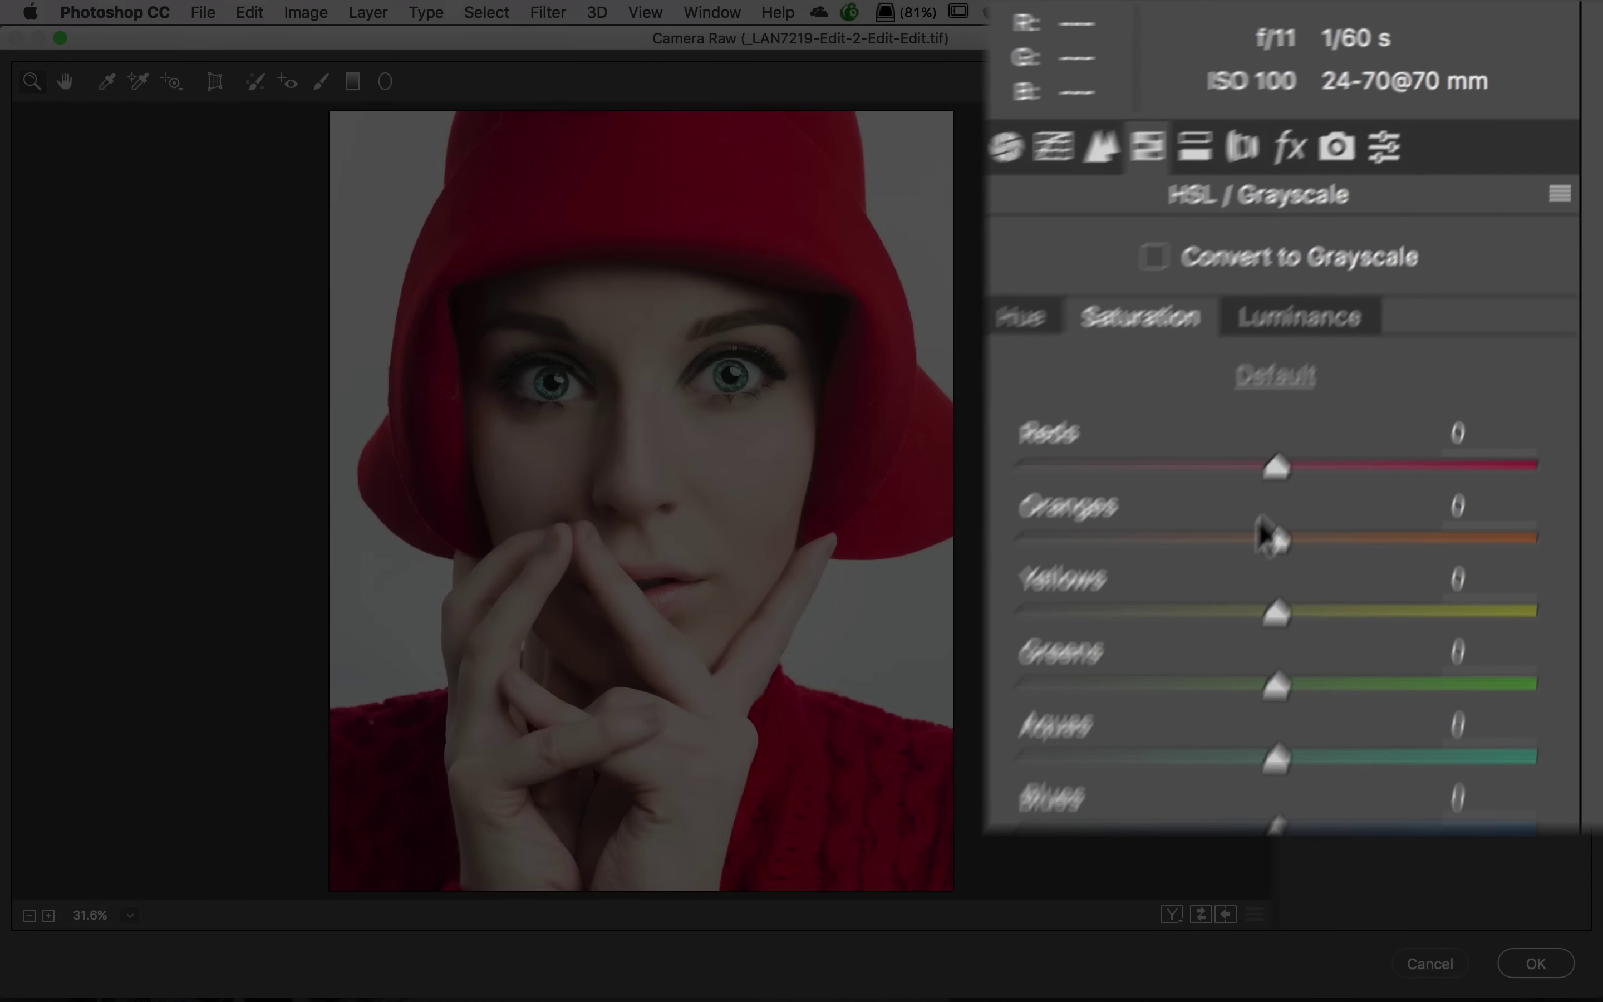
left_click_drag(1245, 583, 851, 592)
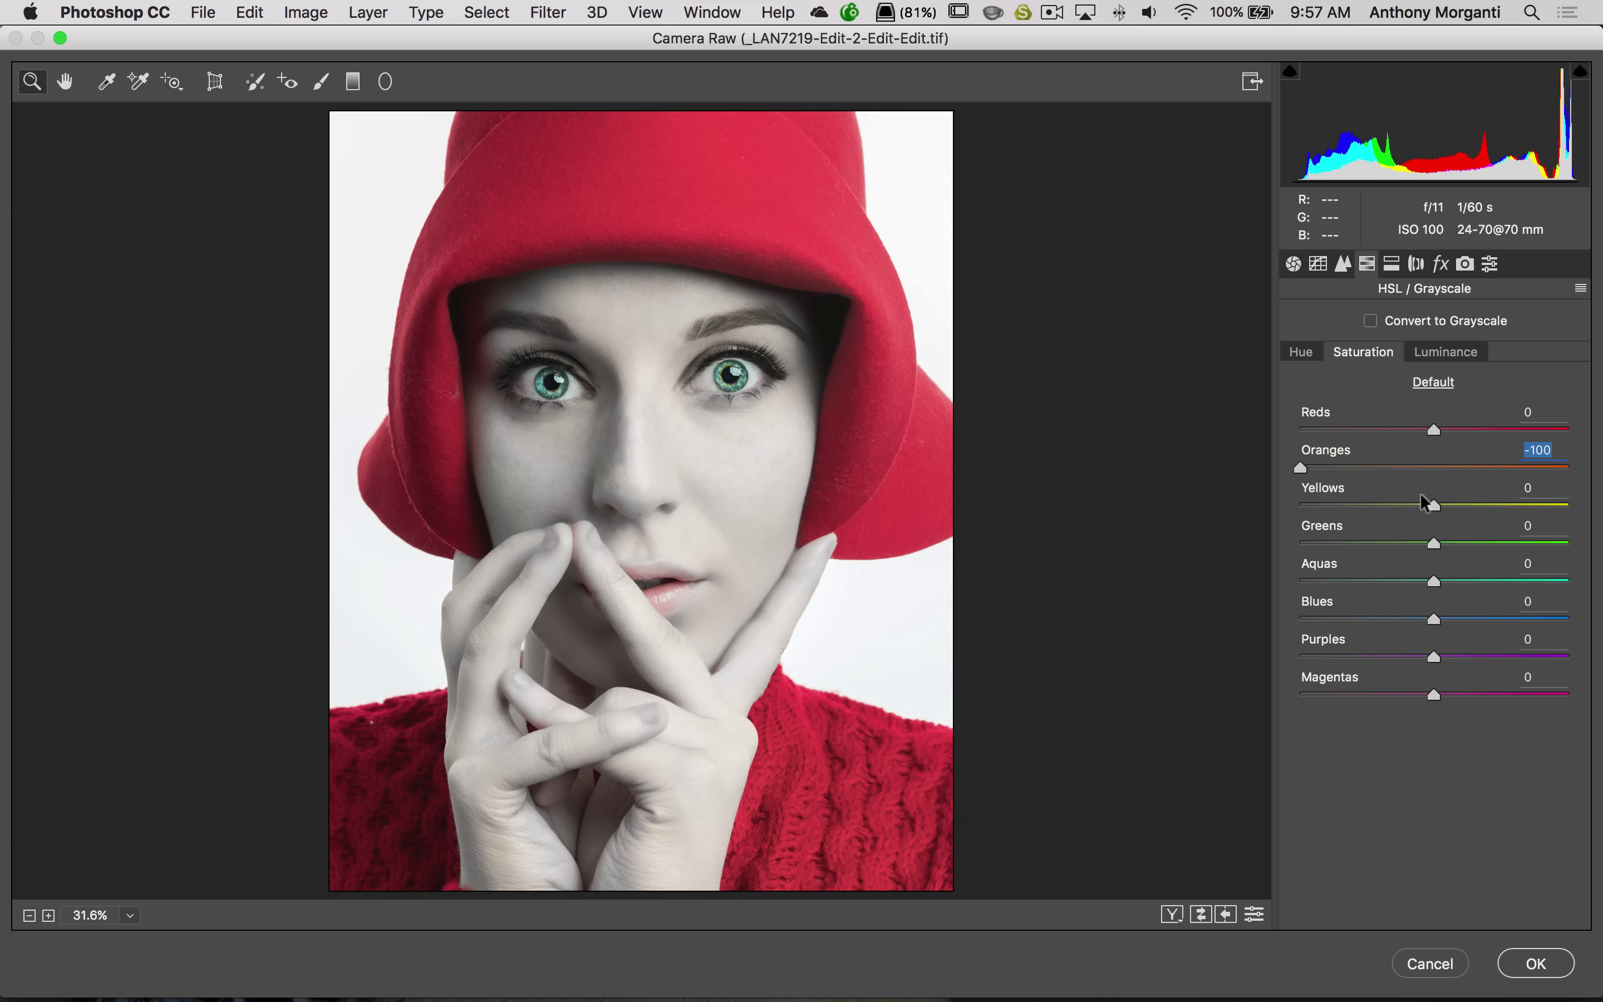
left_click_drag(1432, 505, 1385, 500)
Set Oranges luminance to +34 on the Luminance tab to lighten the greyed skin
left_click(1441, 345)
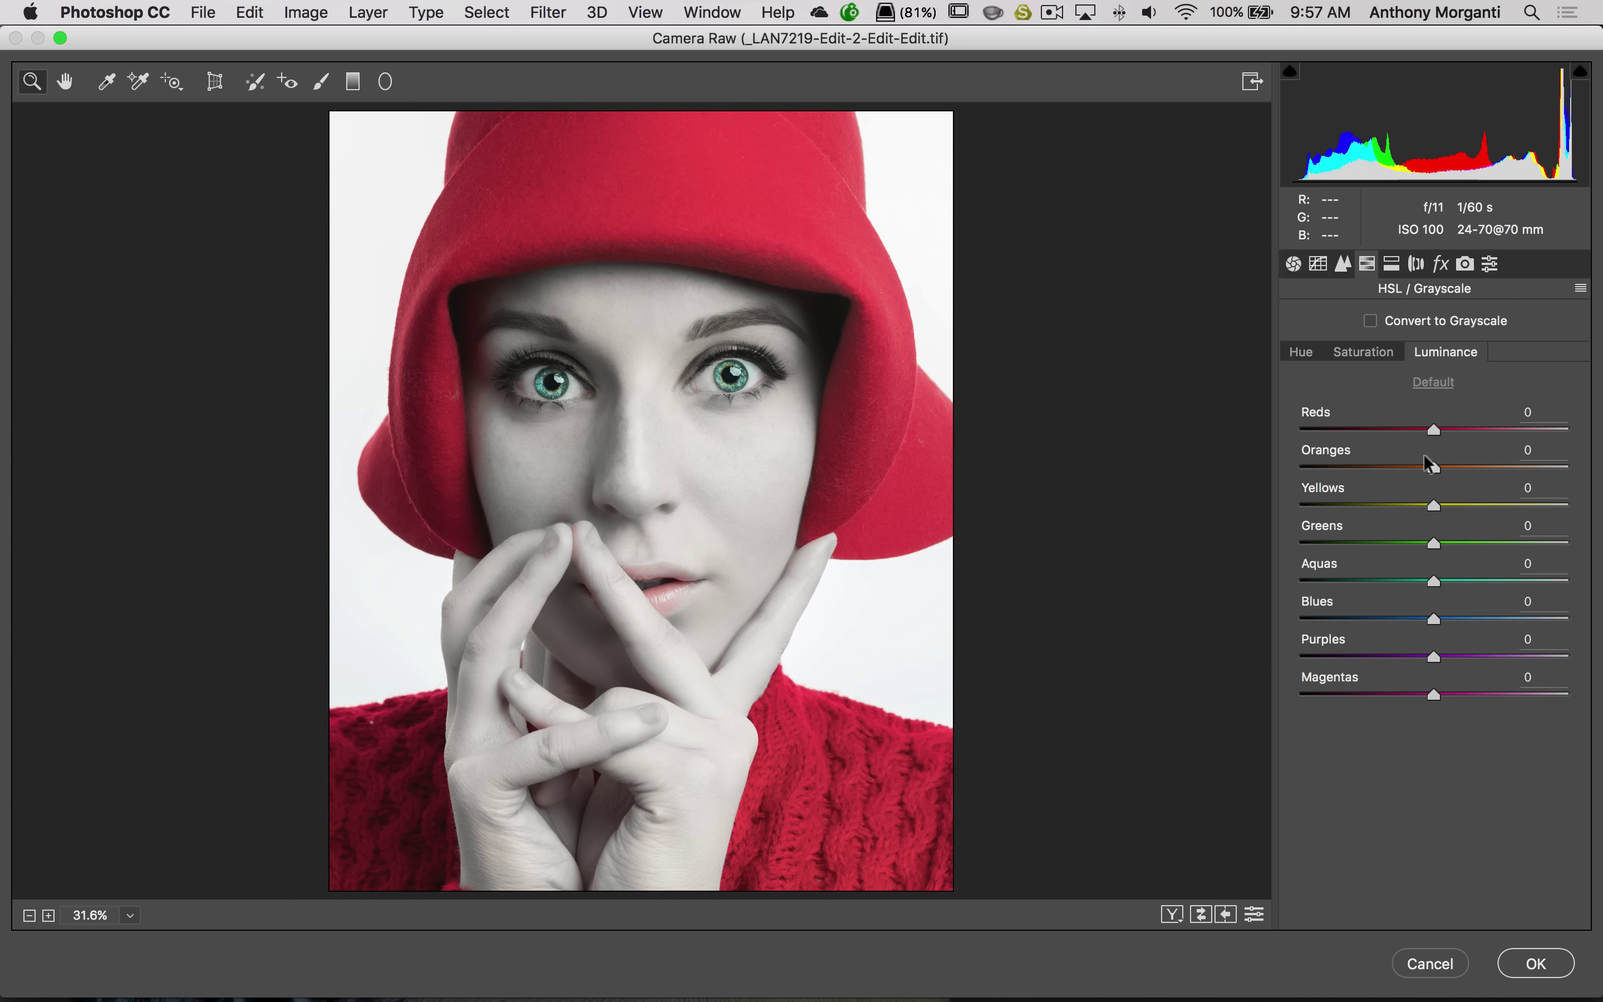
mouse_move(1428, 465)
left_mouse_down()
mouse_move(1482, 464)
mouse_move(1440, 464)
left_mouse_up()
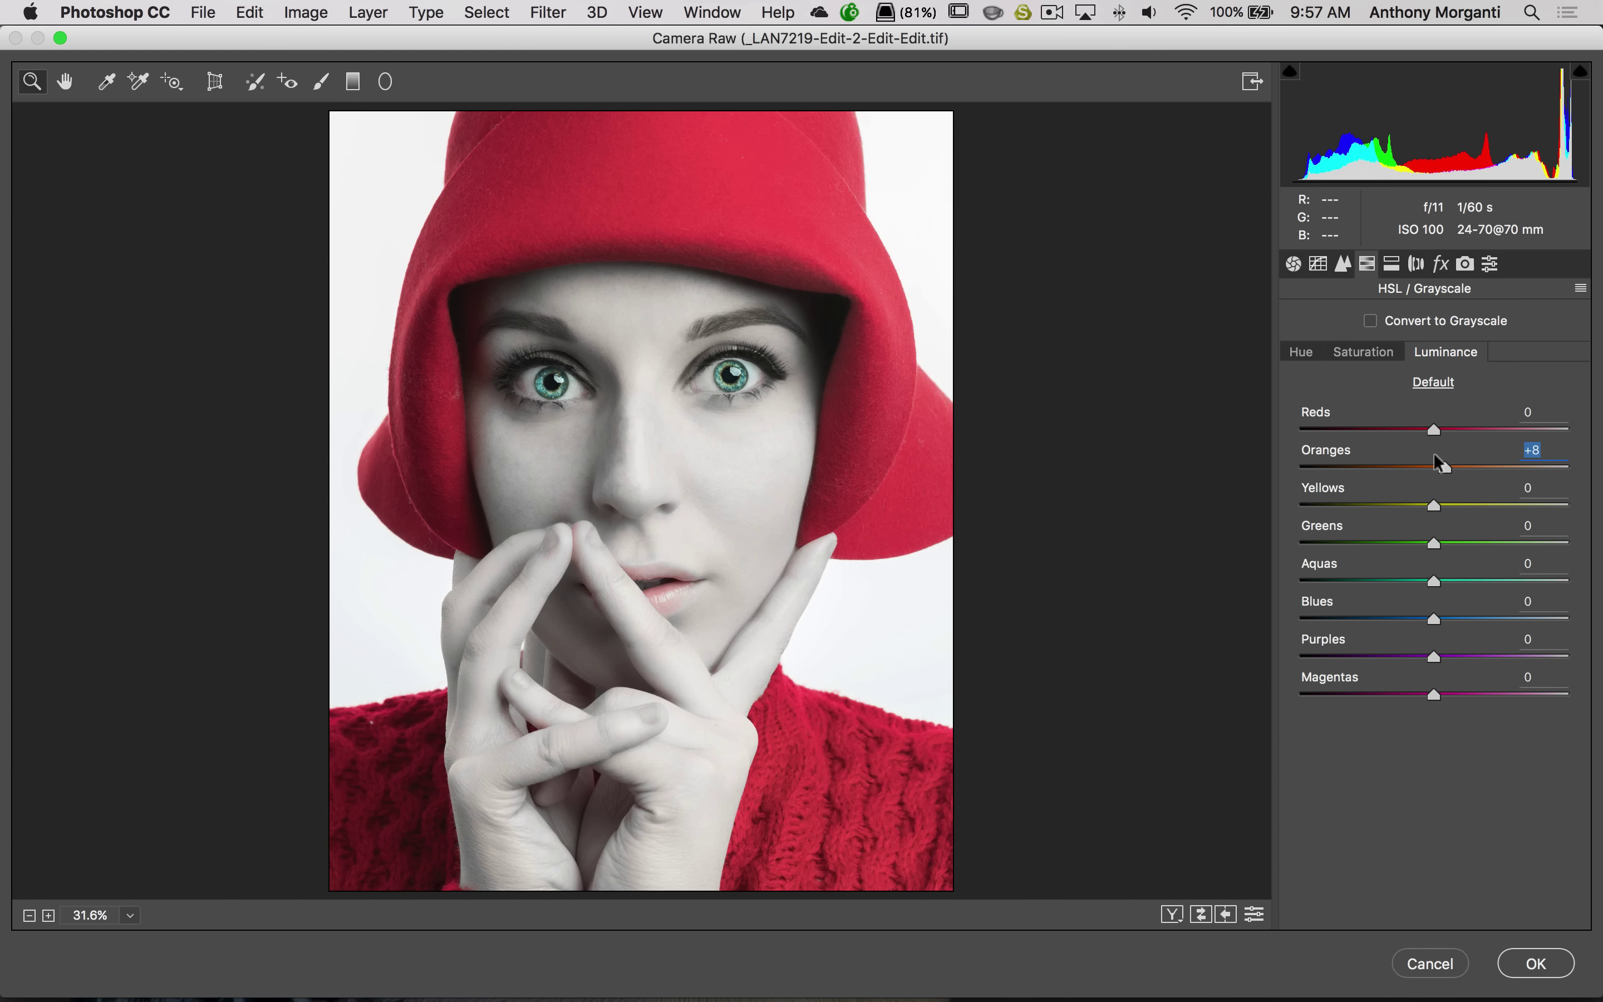
left_click_drag(1442, 464, 1596, 467)
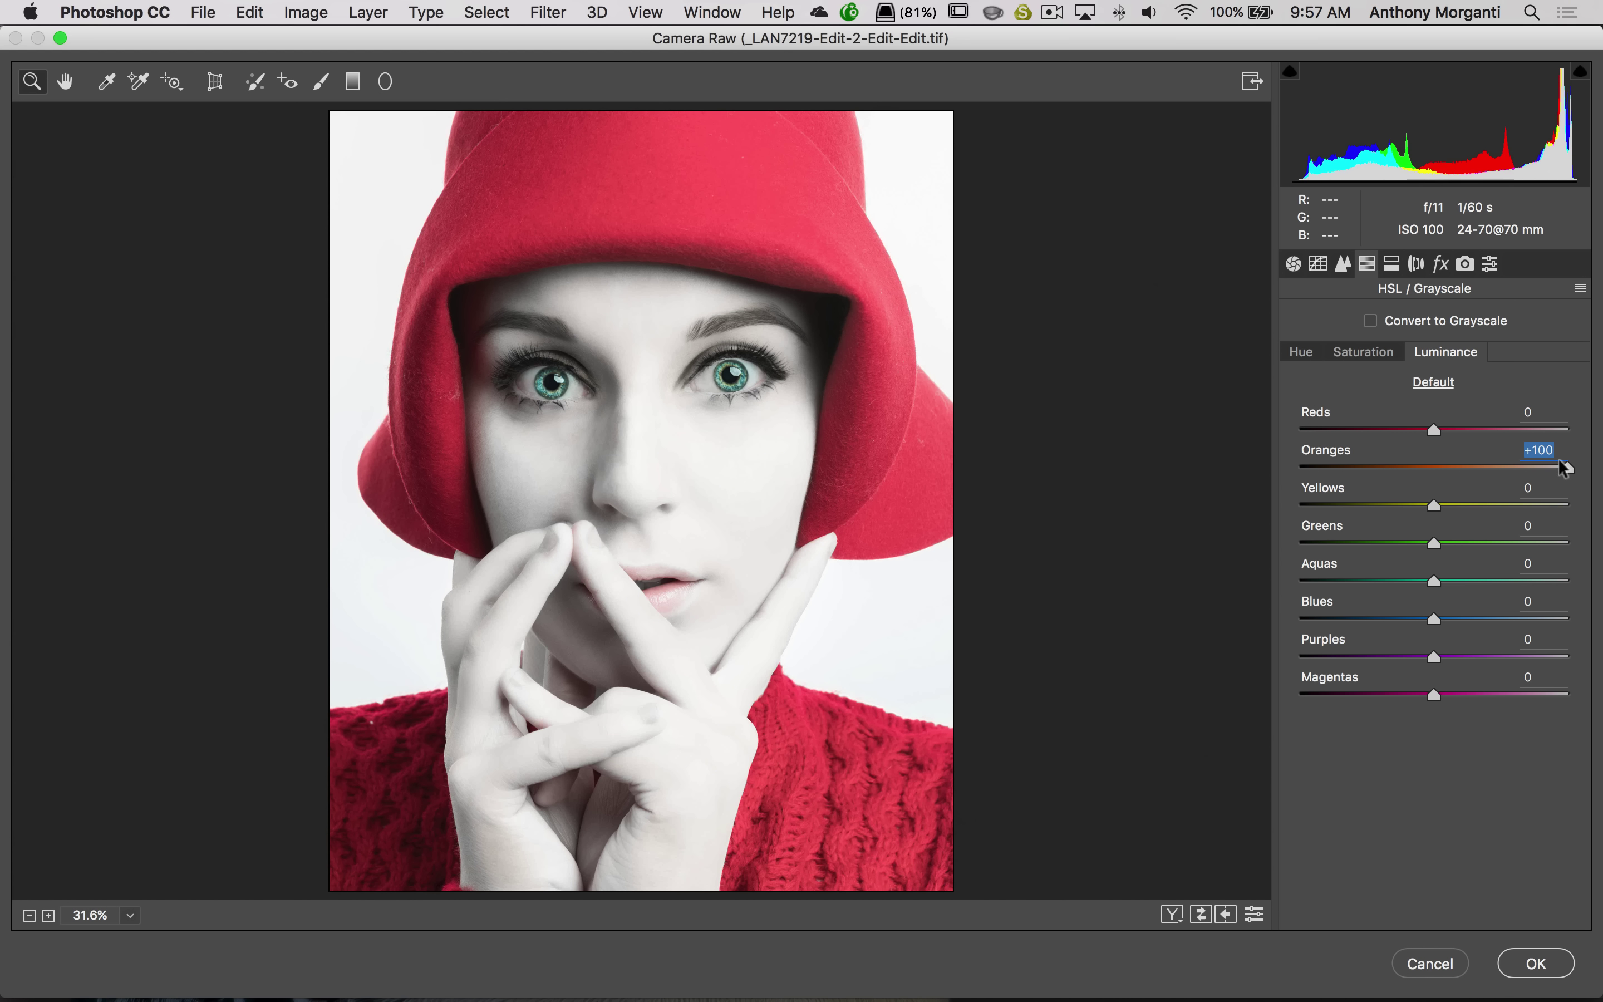
left_click_drag(1565, 468, 1479, 467)
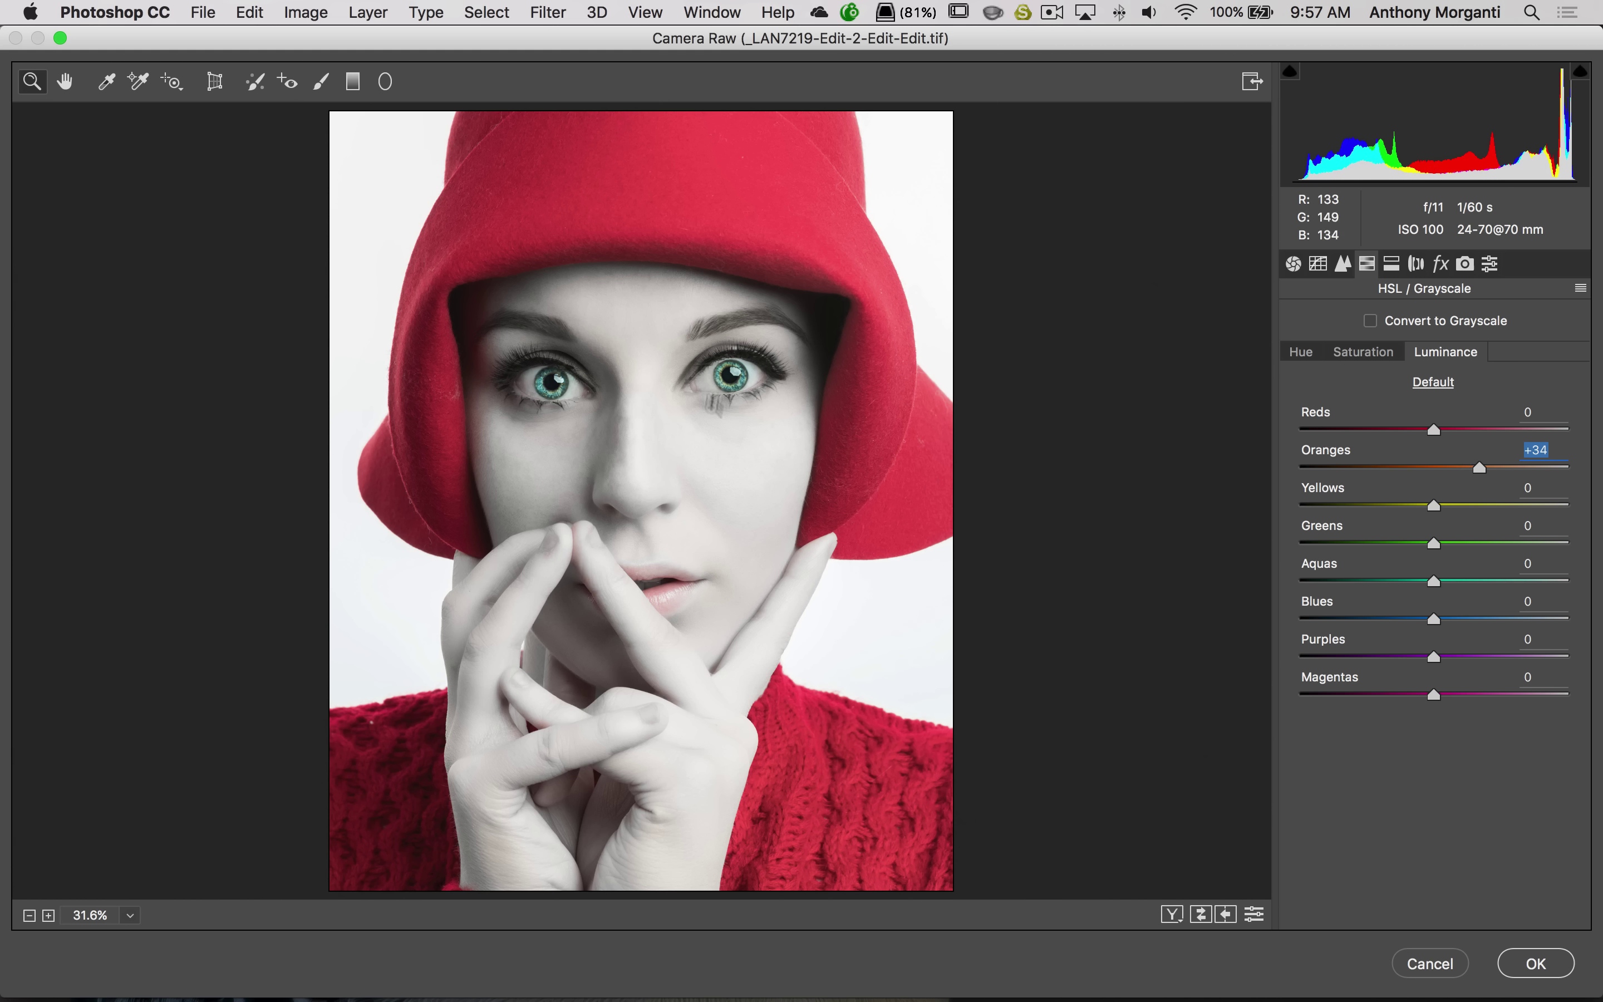
Confirm the Camera Raw edit with OK, then hide and reshow Layer 1 to compare with Background
left_click(1550, 962)
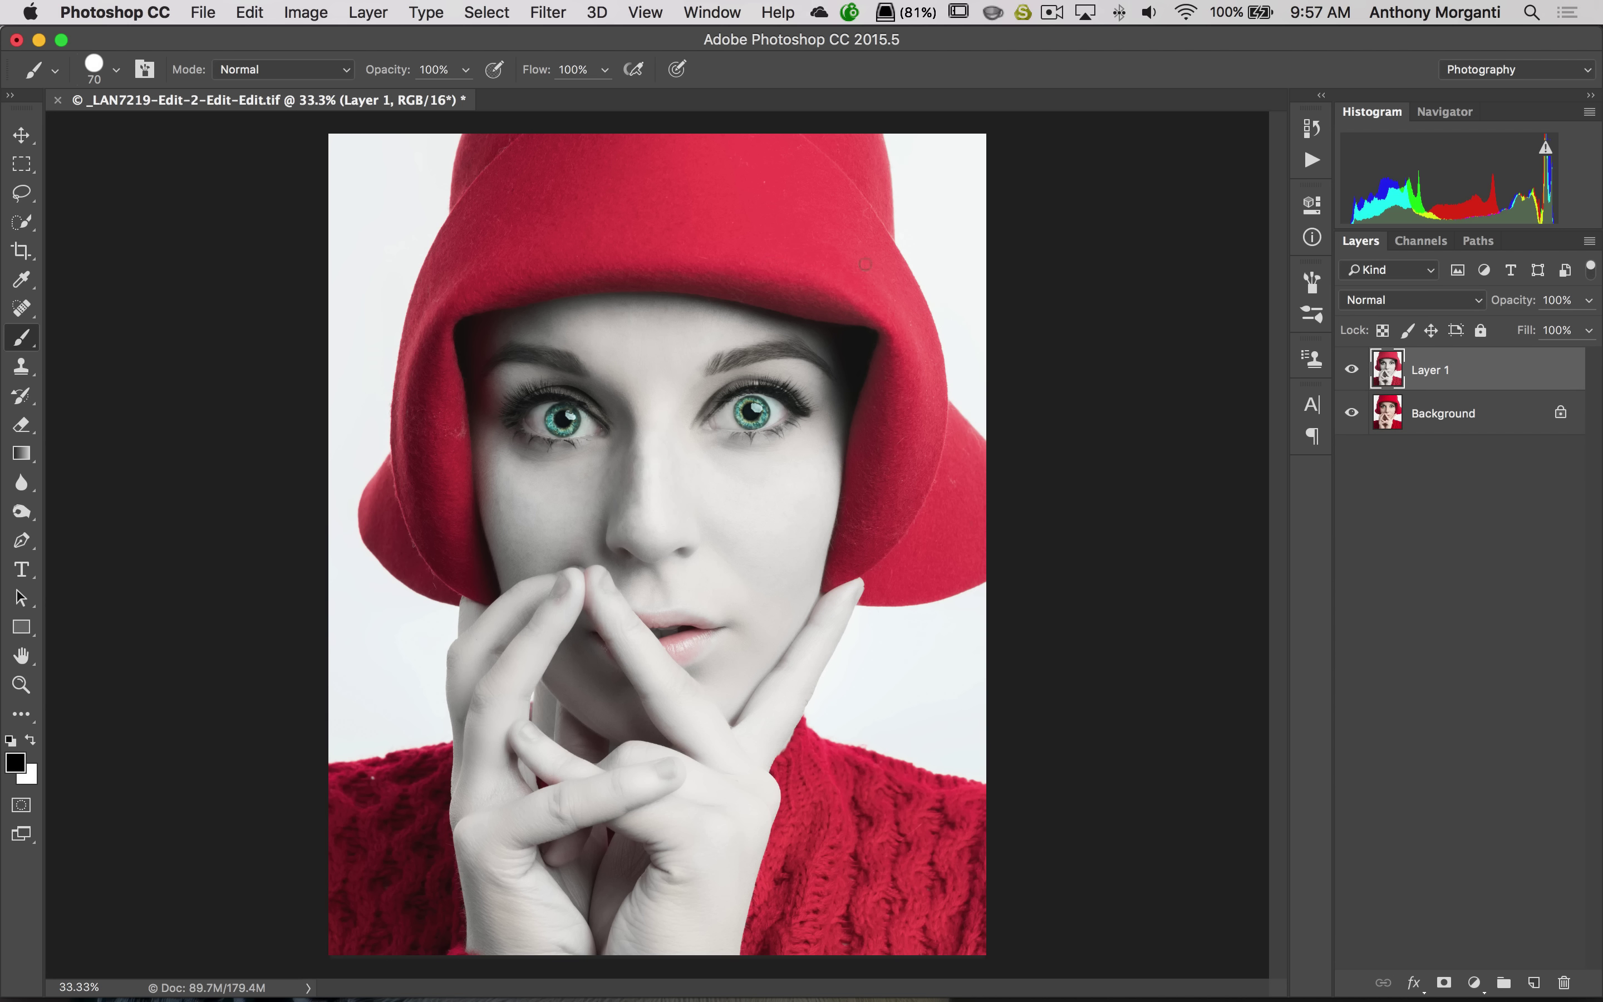
left_click(1349, 370)
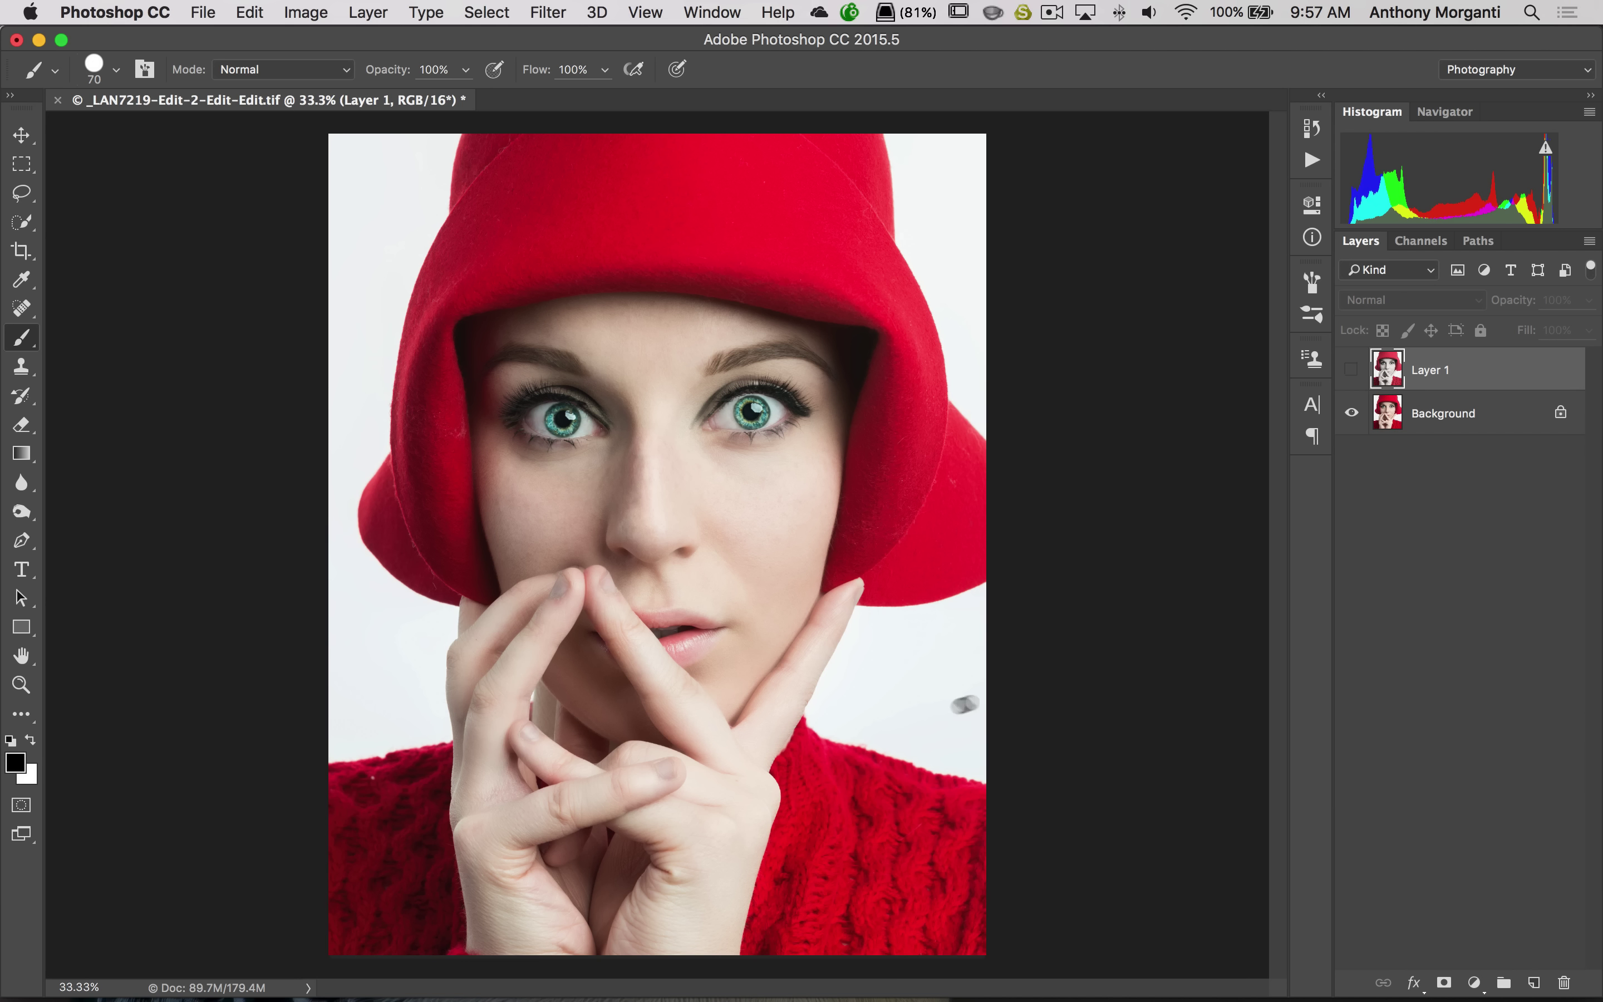
left_click(1348, 372)
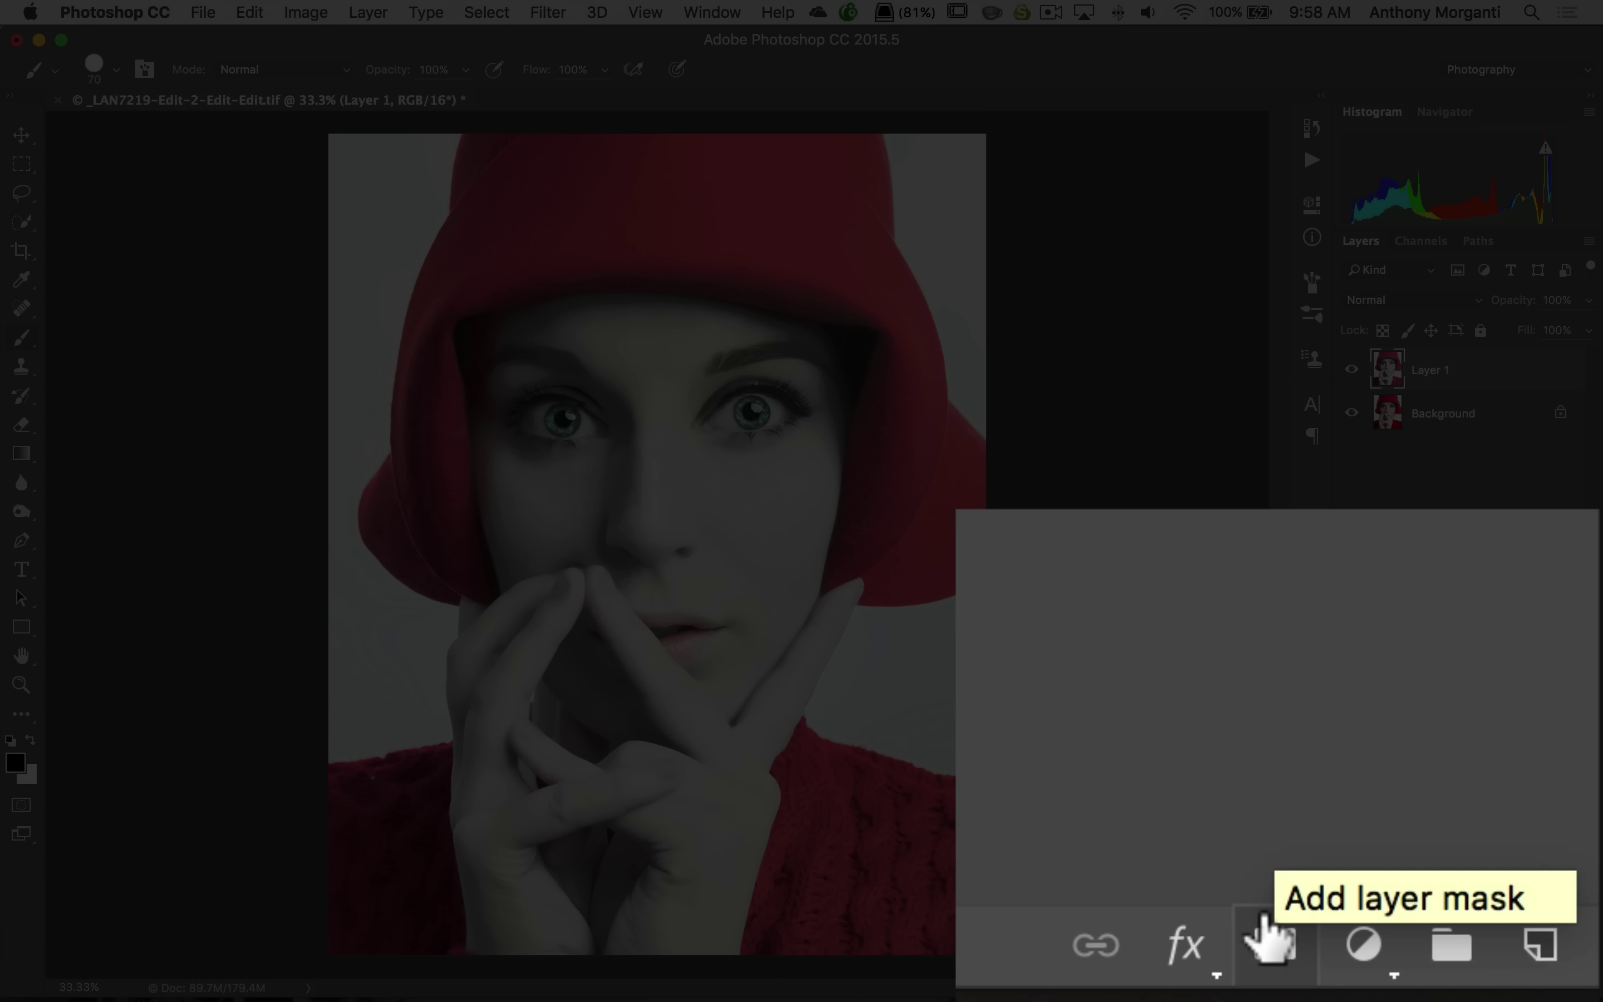
Option-click Add Layer Mask to give Layer 1 a black hide-all mask
key("alt")
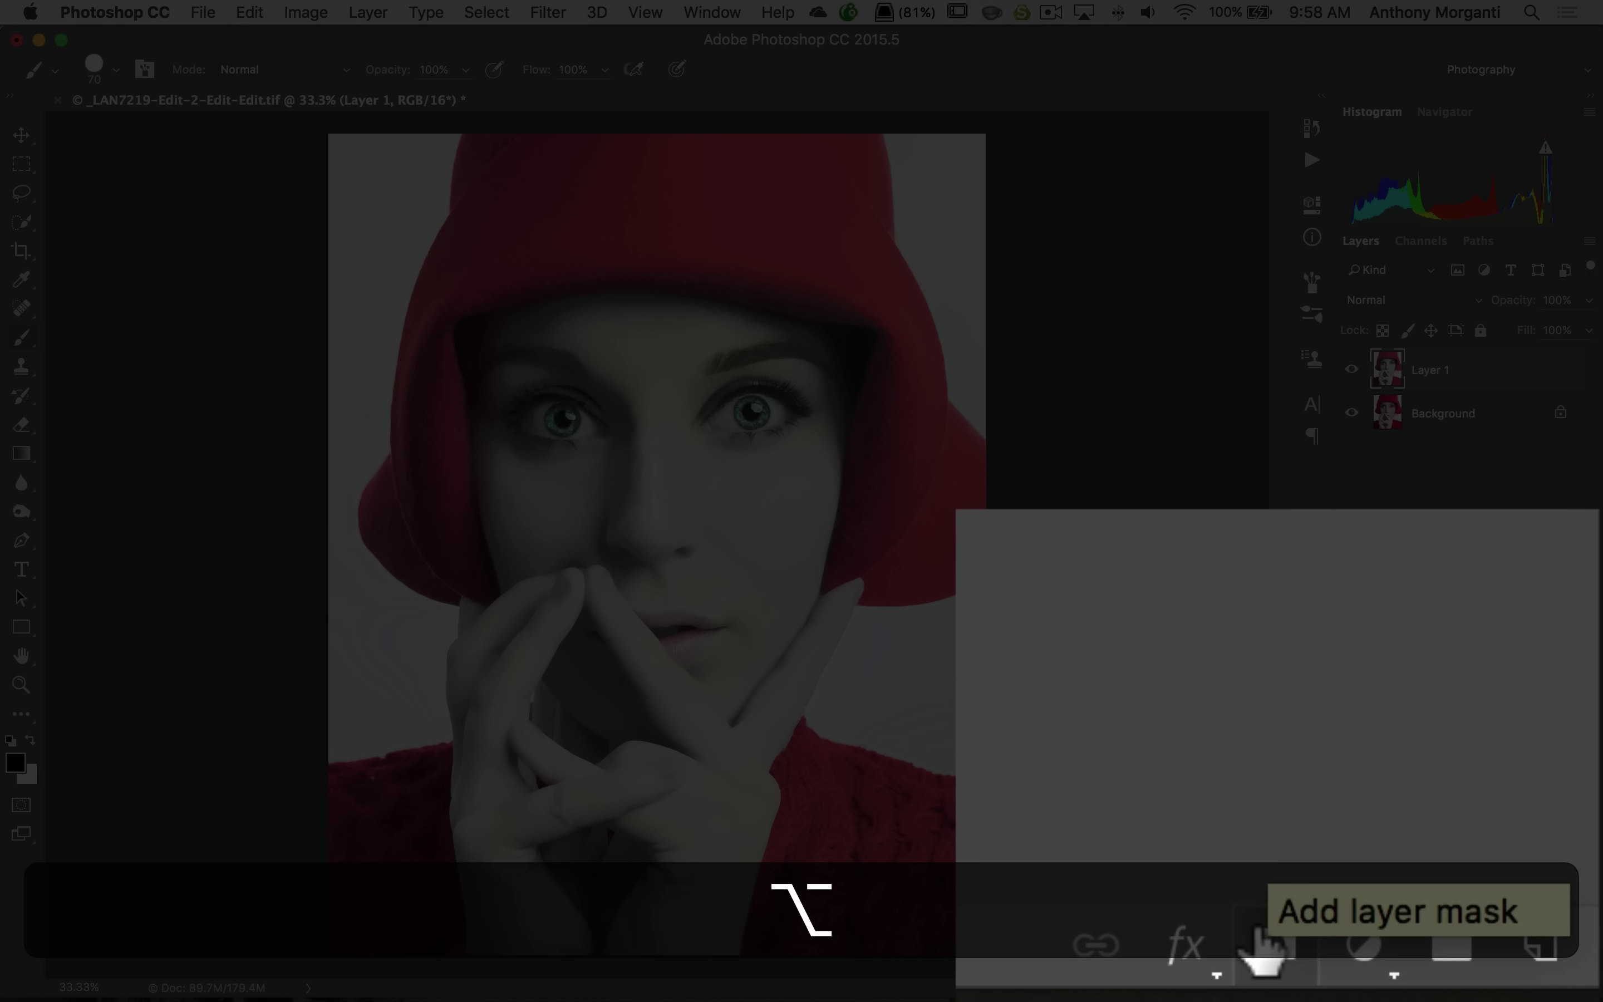
left_click(1444, 981, "alt")
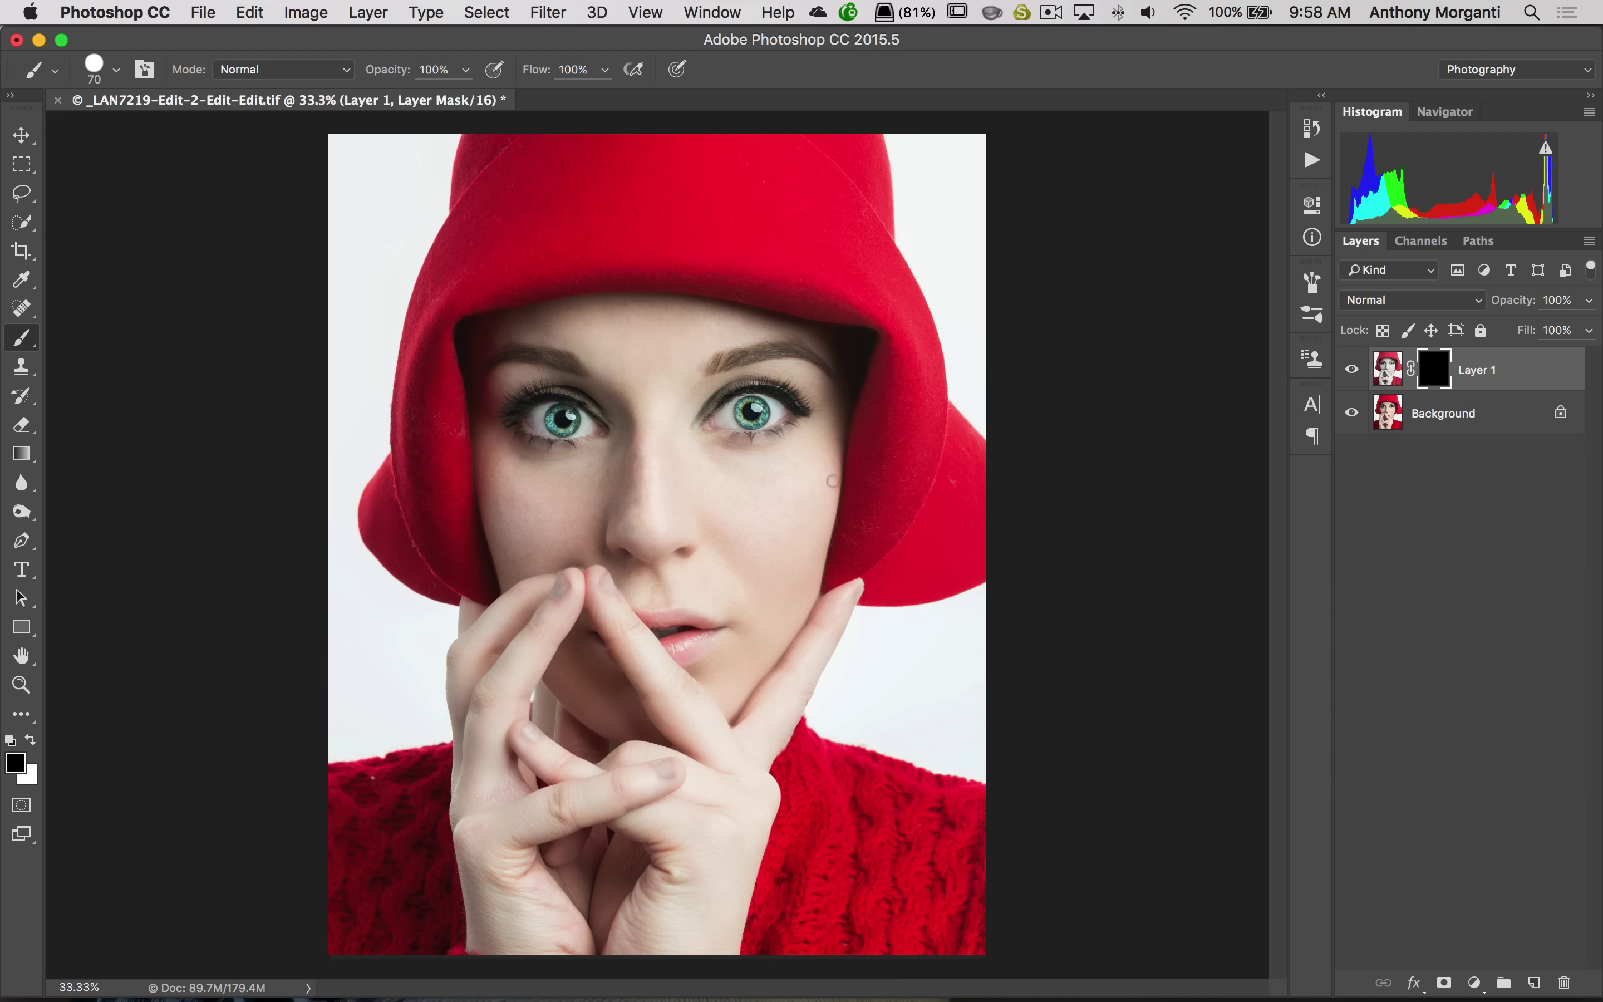
Choose the Brush tool and set its hardness to 78%
key("b")
left_click(102, 69)
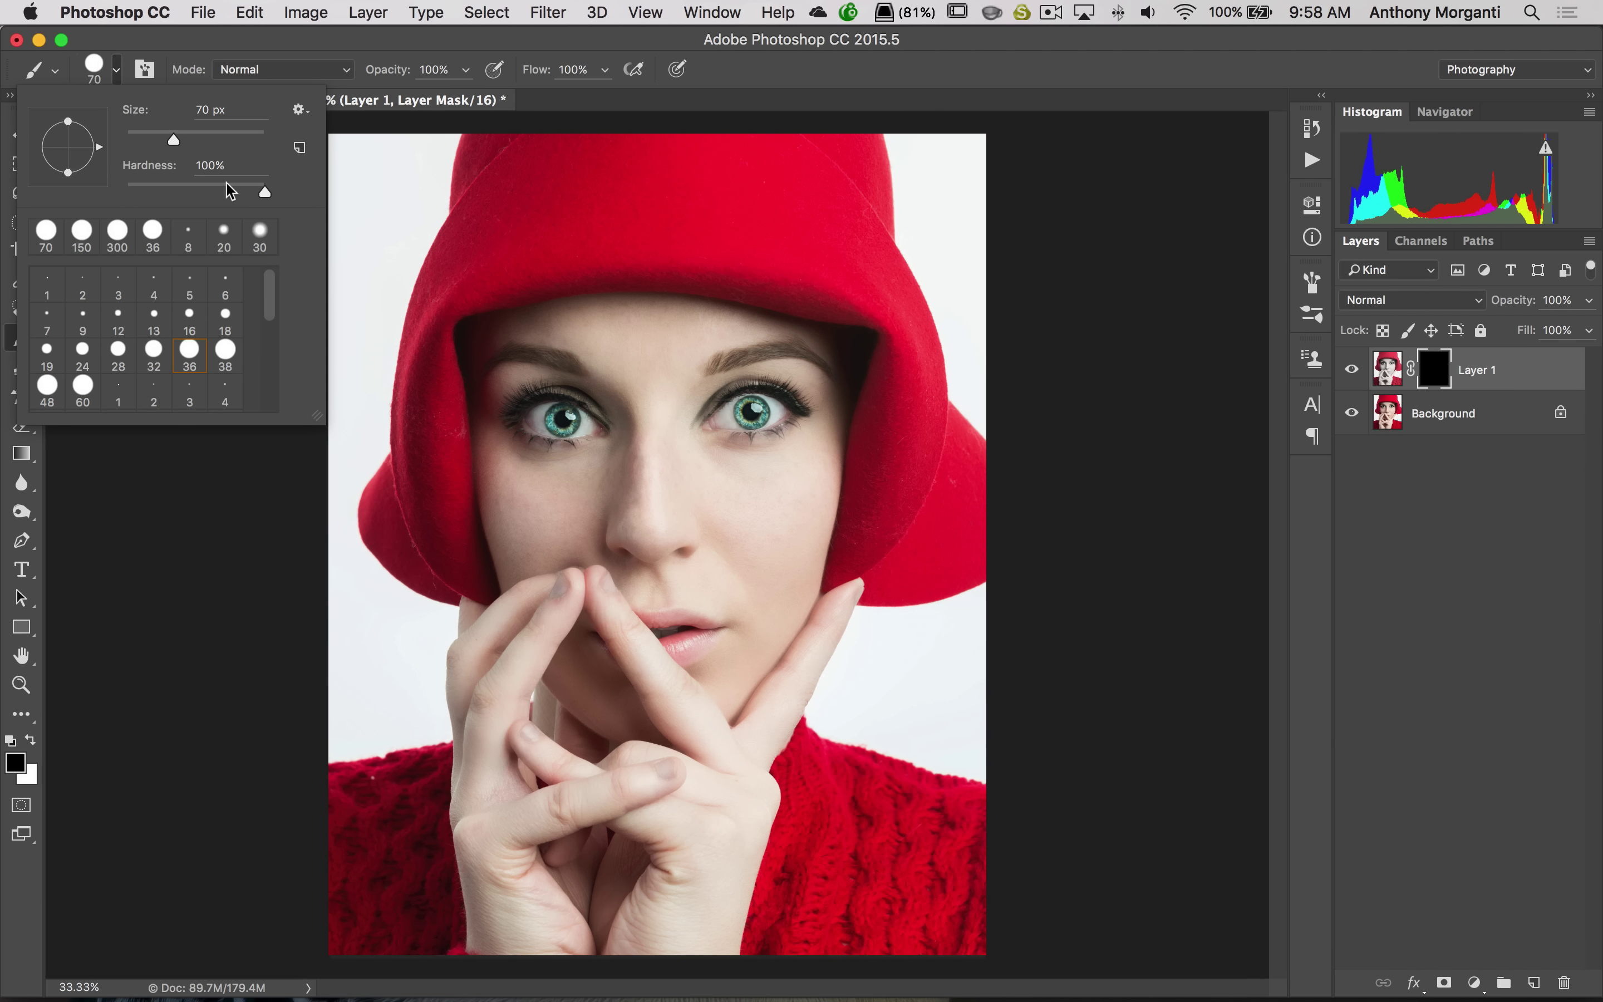
left_click_drag(264, 202, 243, 192)
left_click(91, 67)
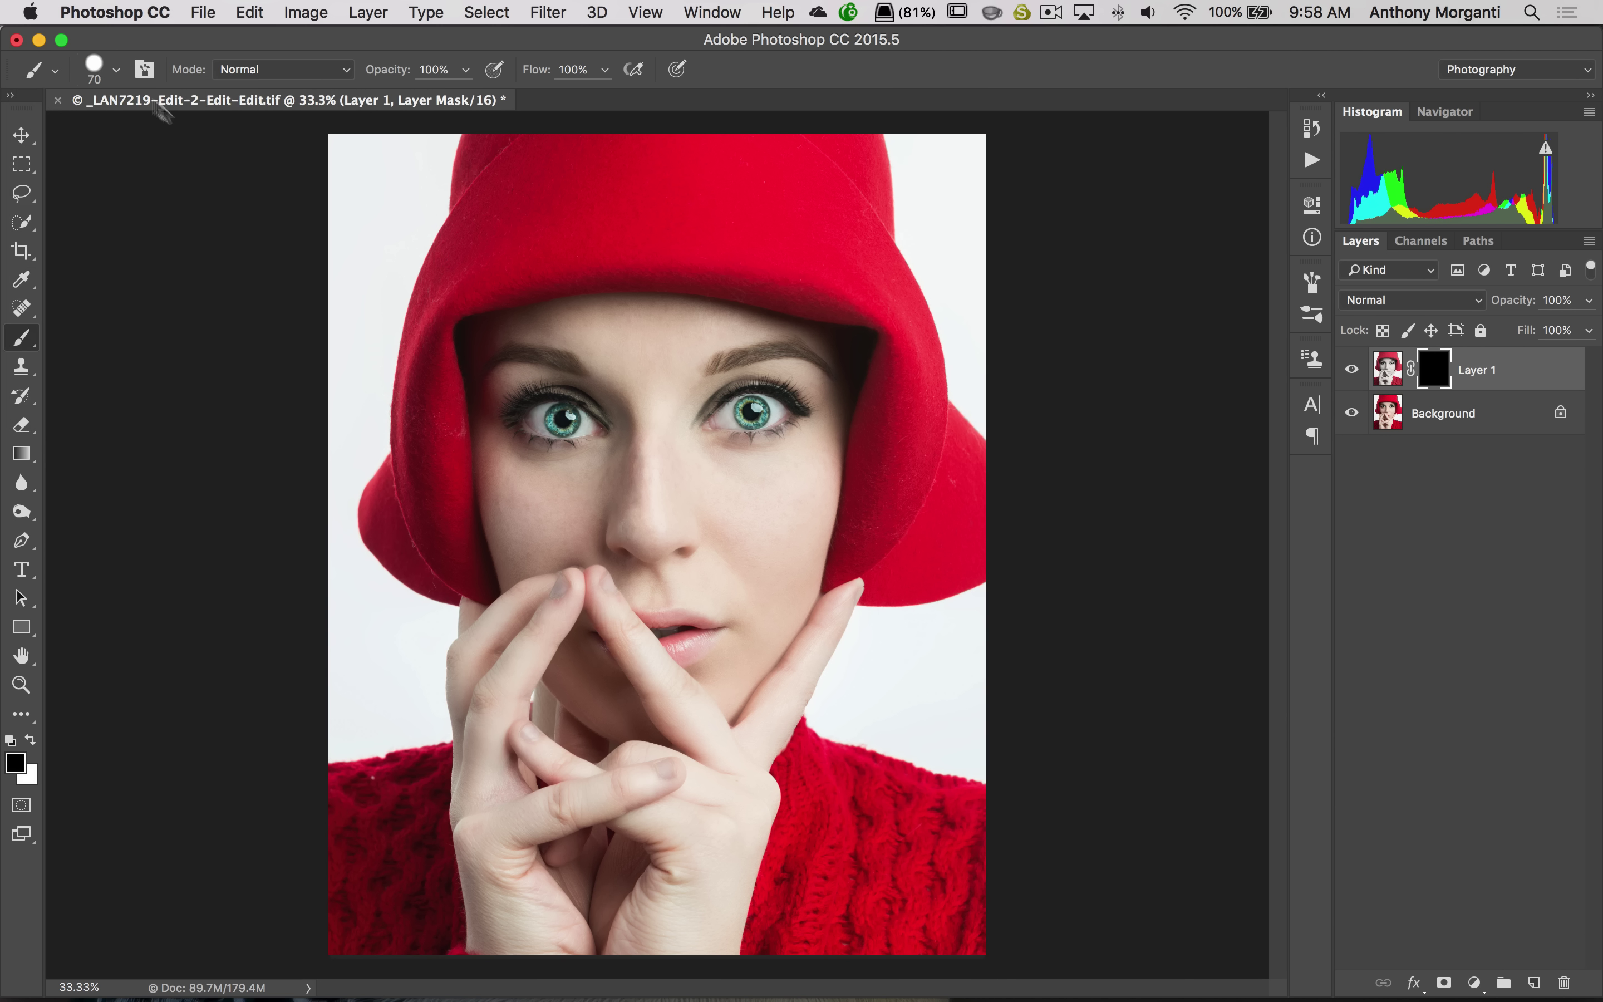
Target Layer 1's mask, make white the foreground colour and enlarge the brush to 200 px
left_click(1381, 366)
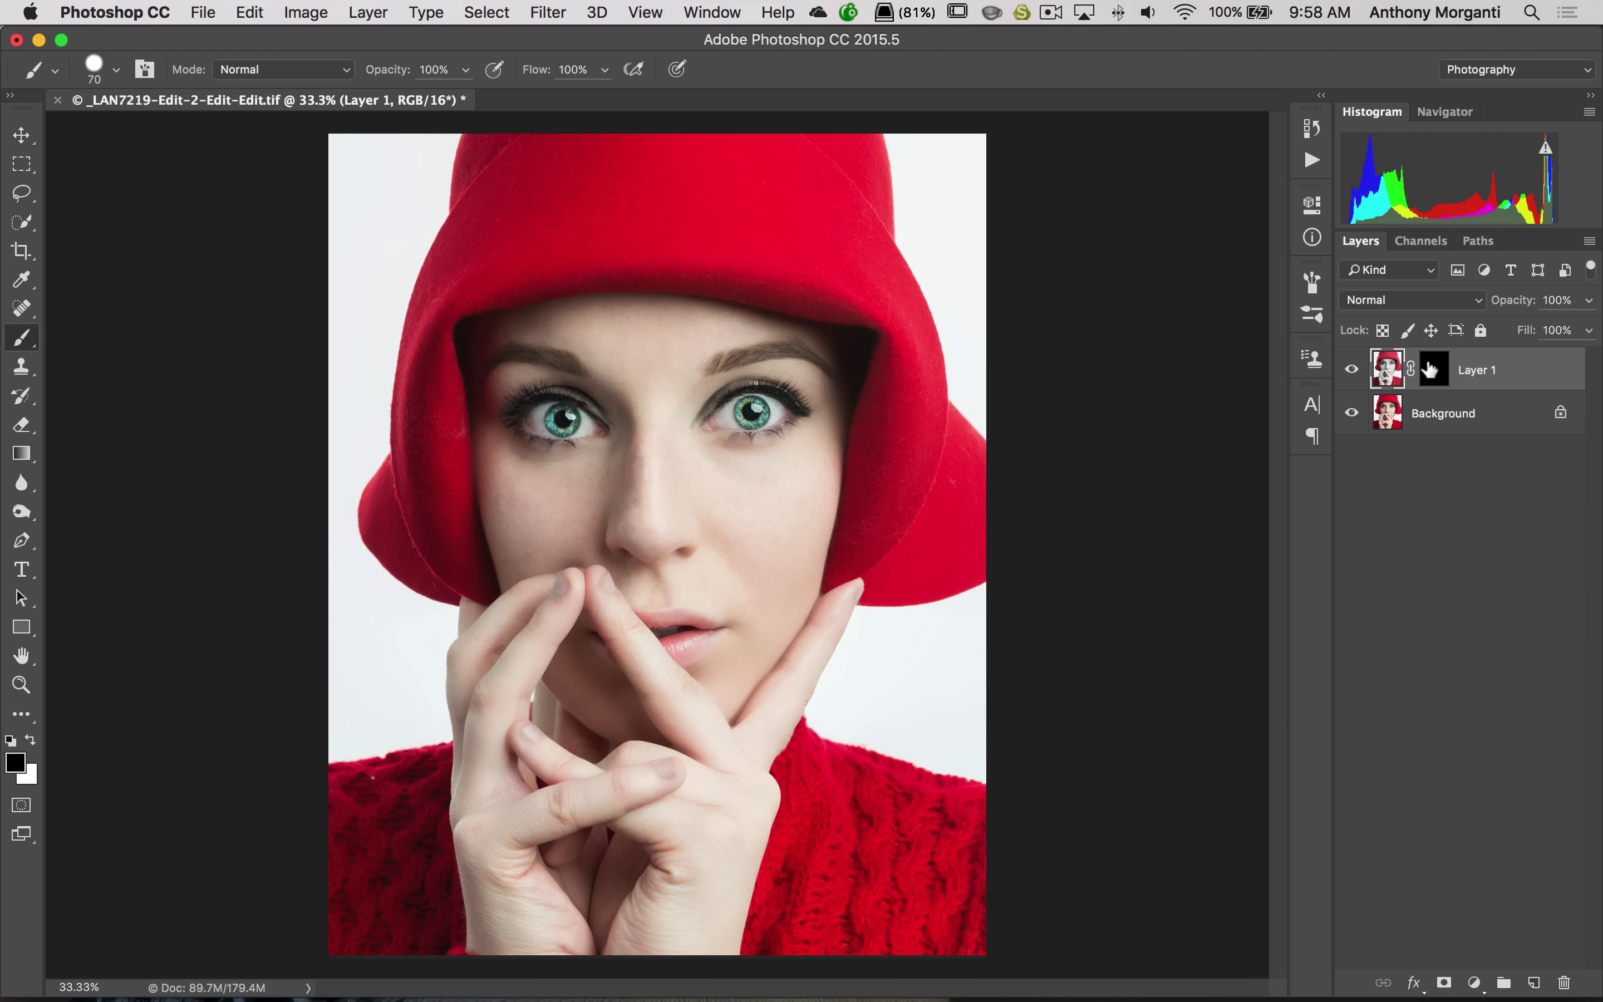
left_click(1430, 371)
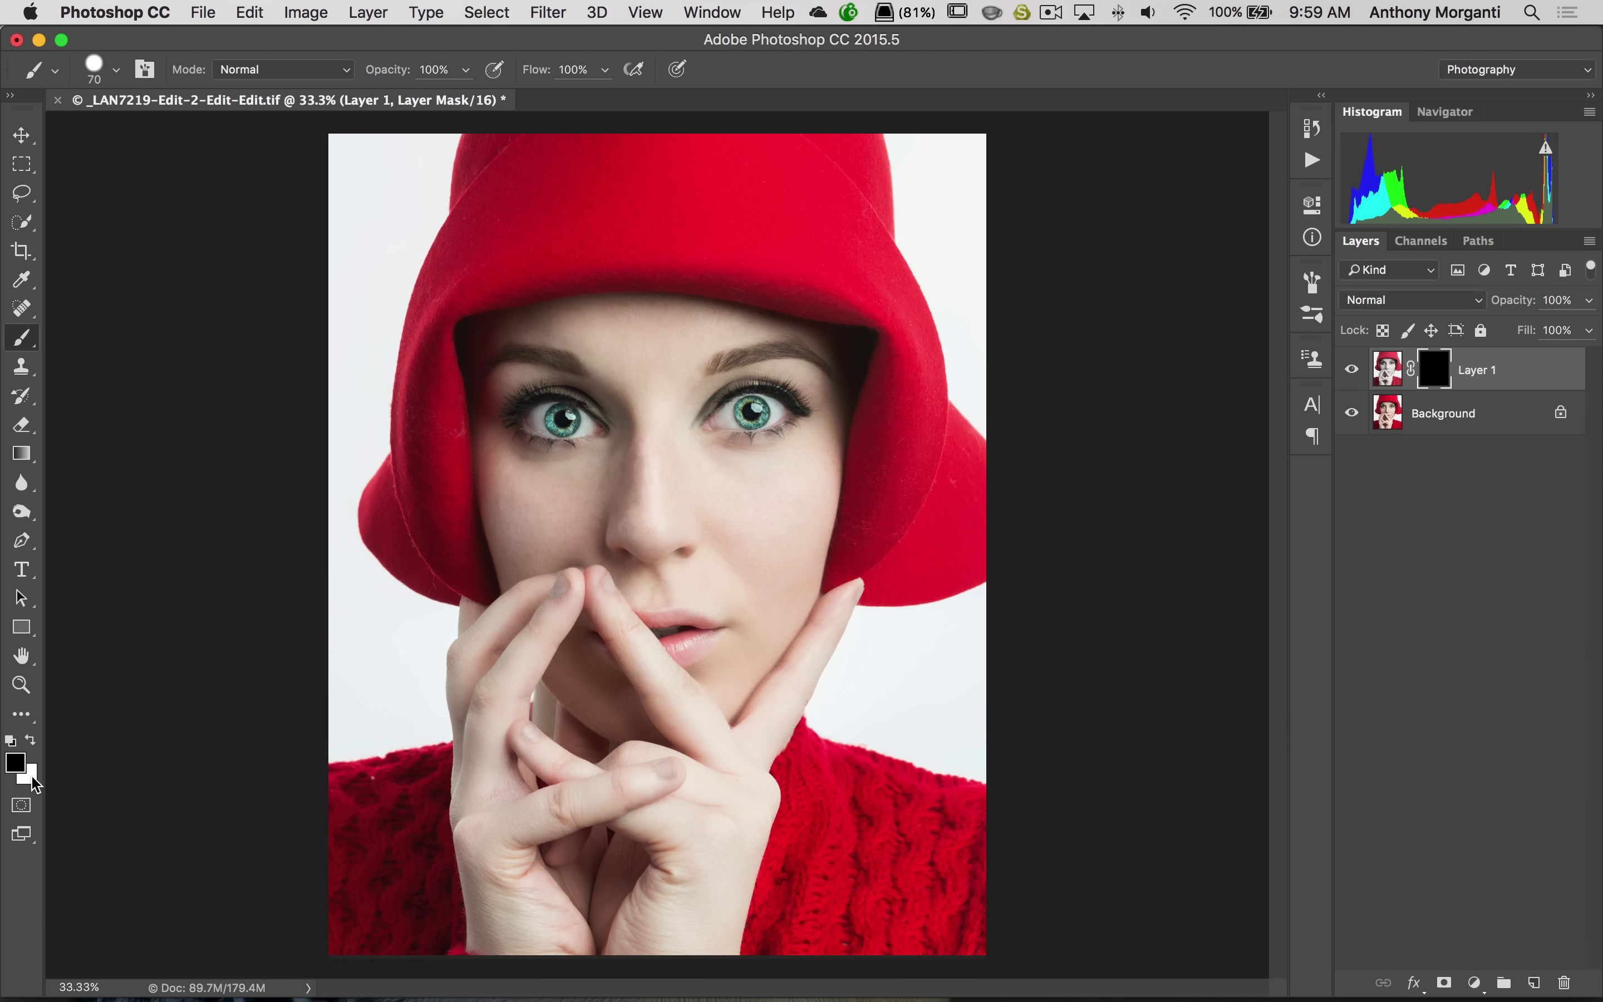
key("x")
key("bracketright")
key("bracketright")
key("bracketright")
key("bracketright")
key("bracketright")
key("bracketright")
key("bracketright")
key("bracketright")
key("bracketright")
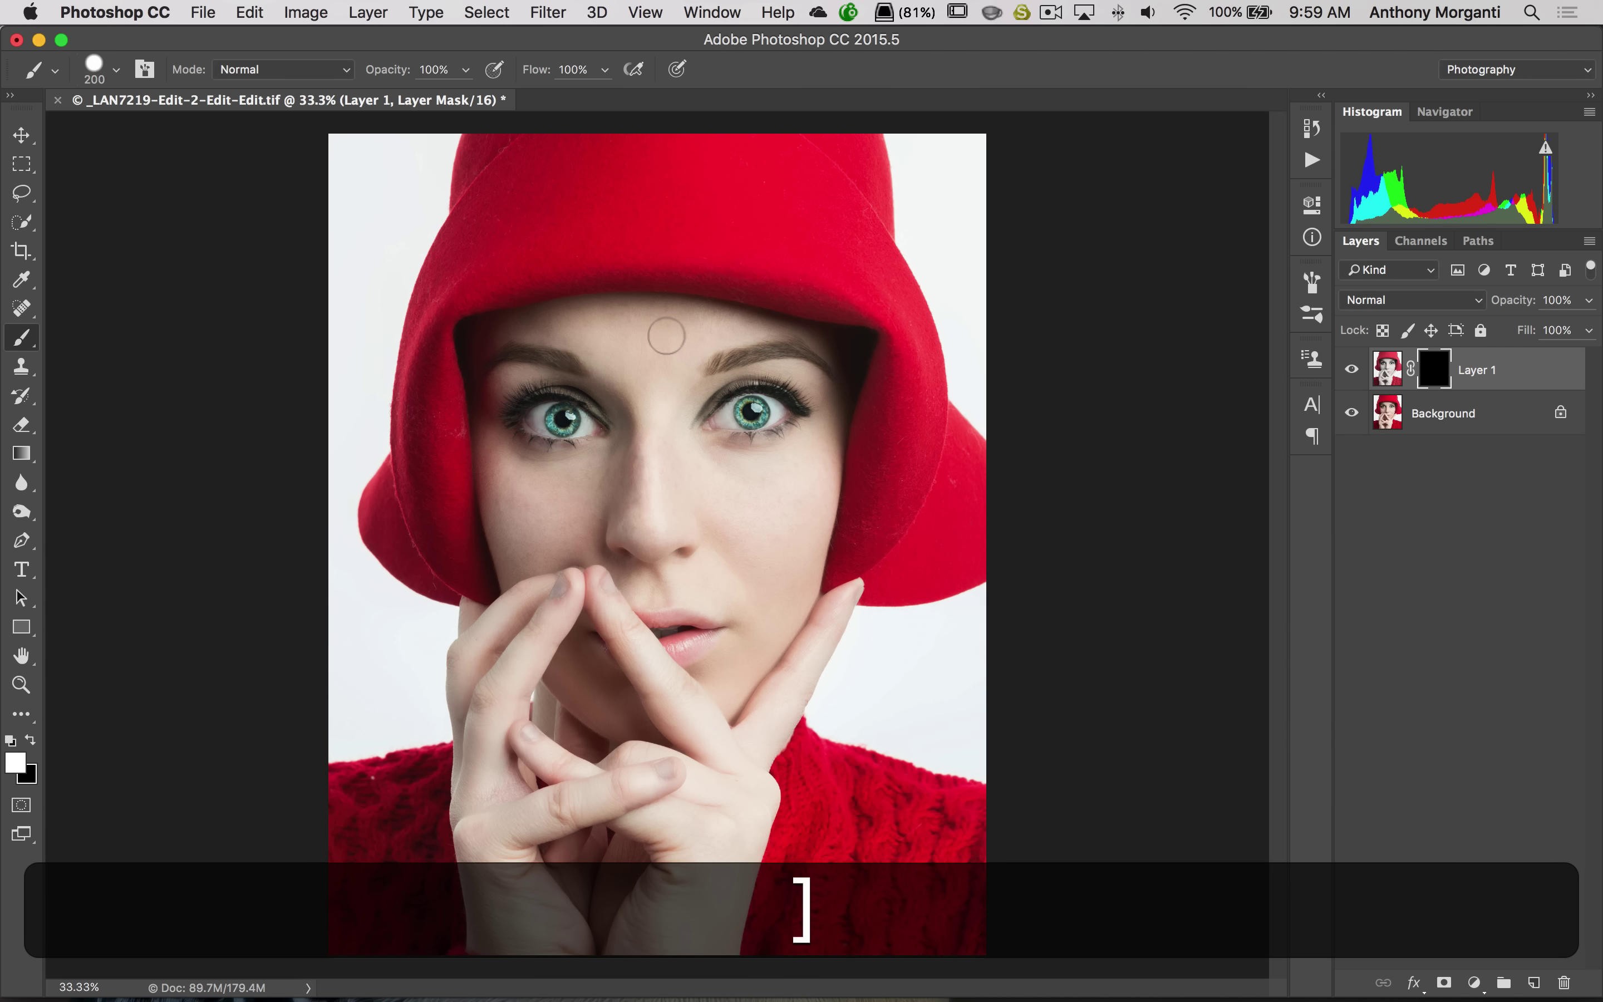
Enlarge the brush to 400 px and paint white into the mask over the forehead and face
key("bracketright")
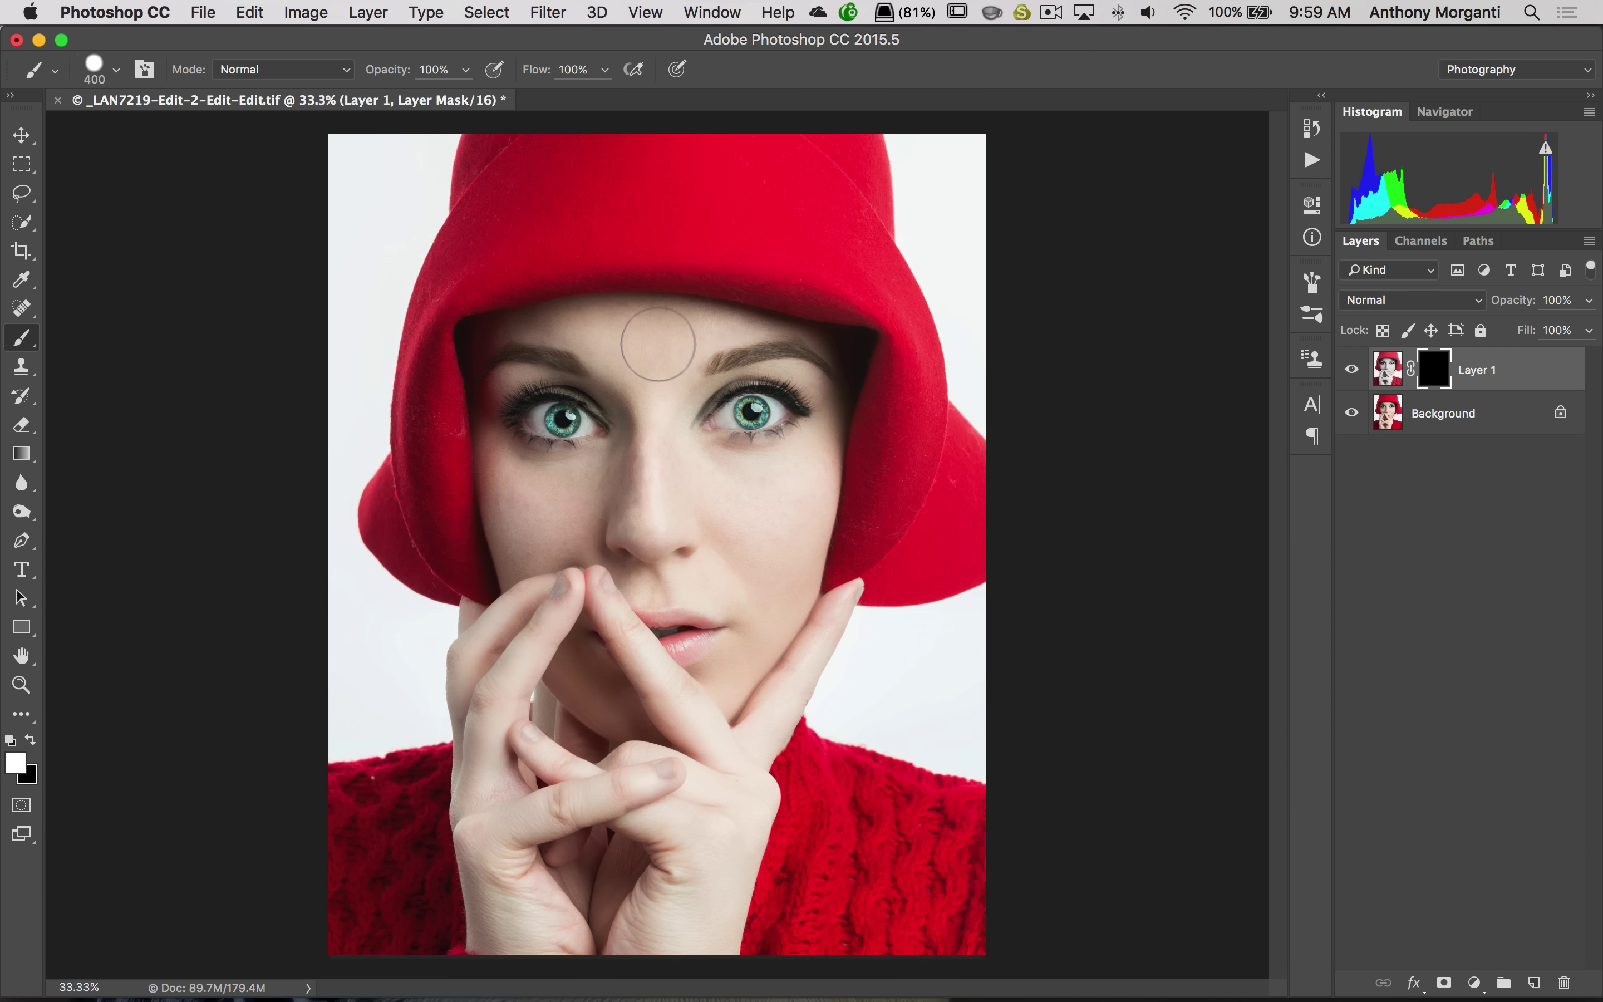
mouse_move(675, 335)
left_mouse_down()
mouse_move(602, 356)
mouse_move(648, 342)
mouse_move(654, 489)
mouse_move(621, 461)
mouse_move(603, 483)
mouse_move(536, 494)
mouse_move(542, 542)
mouse_move(583, 572)
mouse_move(639, 536)
mouse_move(666, 591)
mouse_move(676, 545)
mouse_move(700, 560)
mouse_move(754, 533)
mouse_move(778, 483)
mouse_move(774, 667)
mouse_move(731, 743)
mouse_move(725, 677)
mouse_move(695, 700)
mouse_move(609, 697)
mouse_move(551, 621)
mouse_move(535, 625)
mouse_move(651, 710)
mouse_move(697, 715)
mouse_move(709, 743)
mouse_move(699, 823)
mouse_move(655, 917)
mouse_move(588, 955)
mouse_move(563, 884)
mouse_move(510, 963)
mouse_move(511, 928)
mouse_move(496, 944)
mouse_move(491, 932)
mouse_move(509, 858)
mouse_move(471, 828)
mouse_move(502, 838)
mouse_move(473, 832)
mouse_move(534, 606)
mouse_move(477, 639)
mouse_move(546, 563)
left_mouse_up()
mouse_move(729, 537)
left_mouse_down()
mouse_move(787, 492)
mouse_move(770, 529)
mouse_move(714, 514)
mouse_move(745, 498)
mouse_move(673, 487)
left_mouse_up()
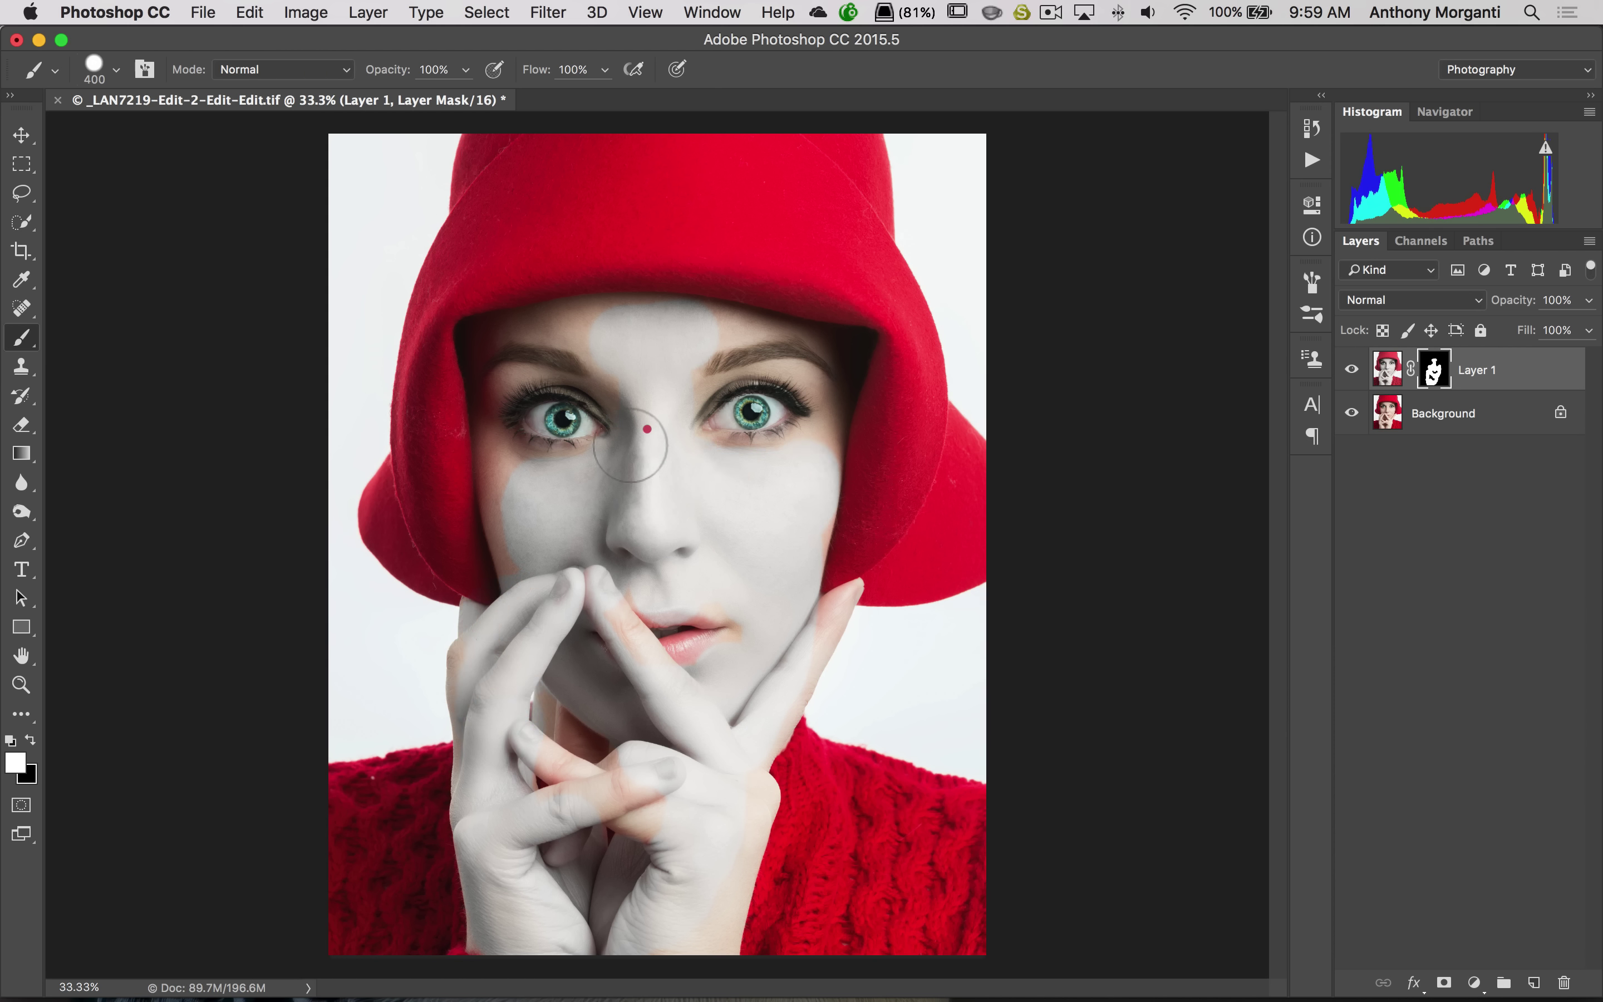
Shrink the brush to 175 px and paint the mask along the brim, under the eye and down the cheek
key("bracketleft")
key("bracketleft")
key("bracketleft")
key("bracketleft")
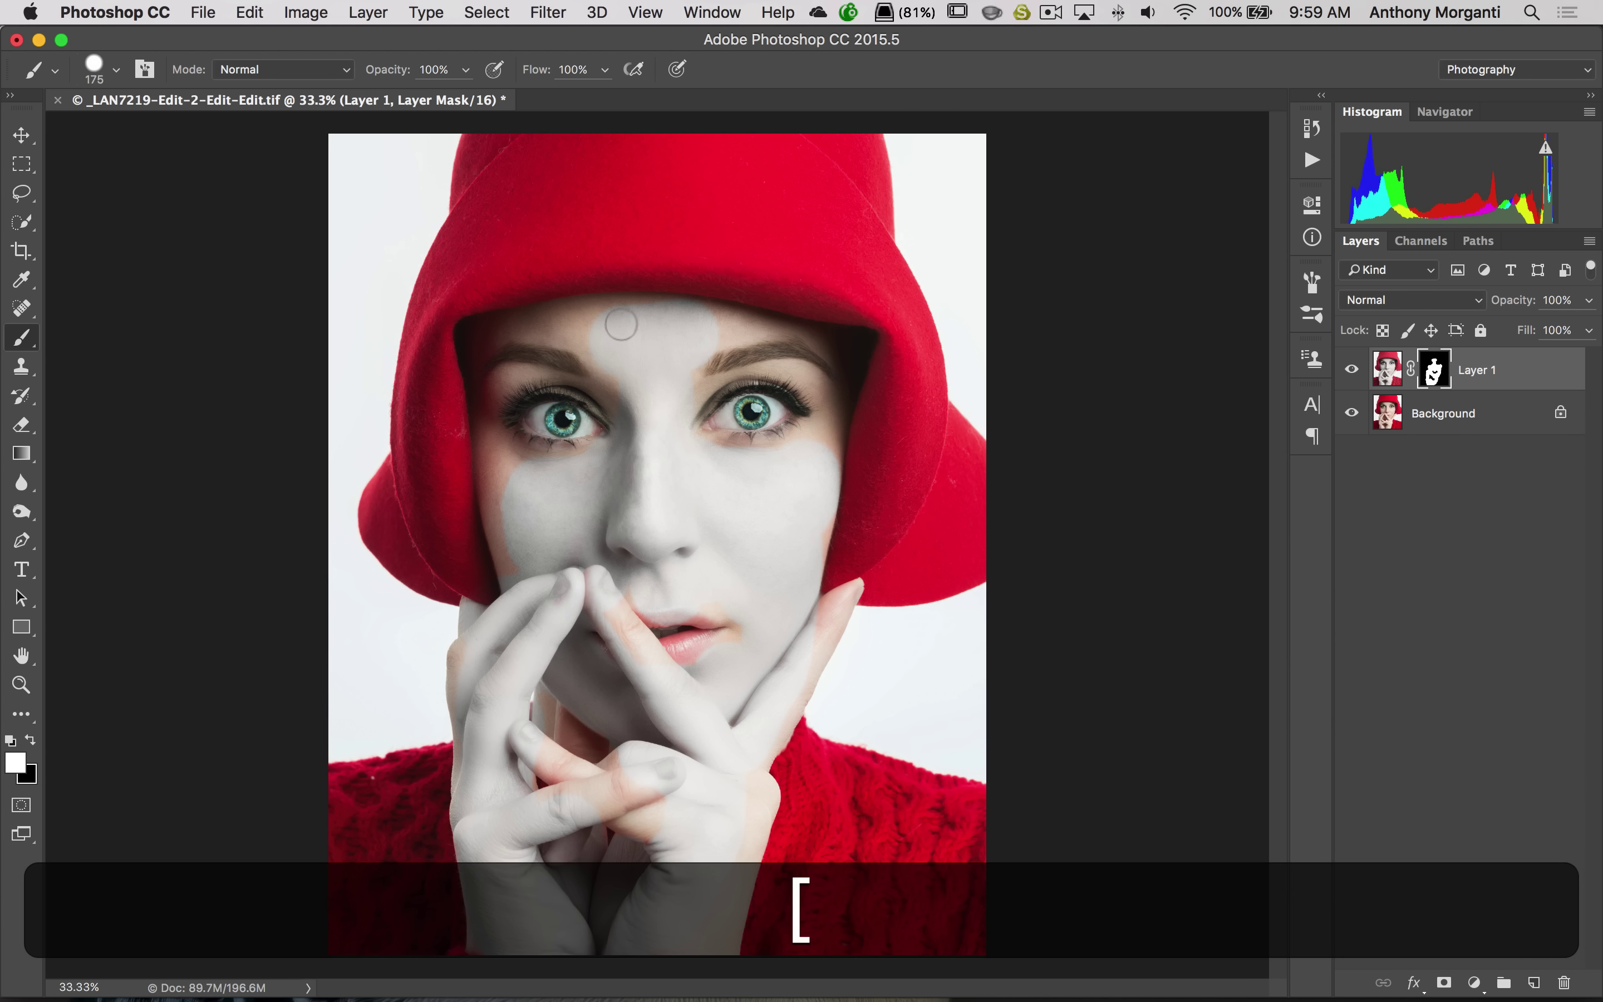
mouse_move(607, 330)
left_mouse_down()
mouse_move(619, 317)
mouse_move(577, 313)
mouse_move(606, 379)
left_mouse_up()
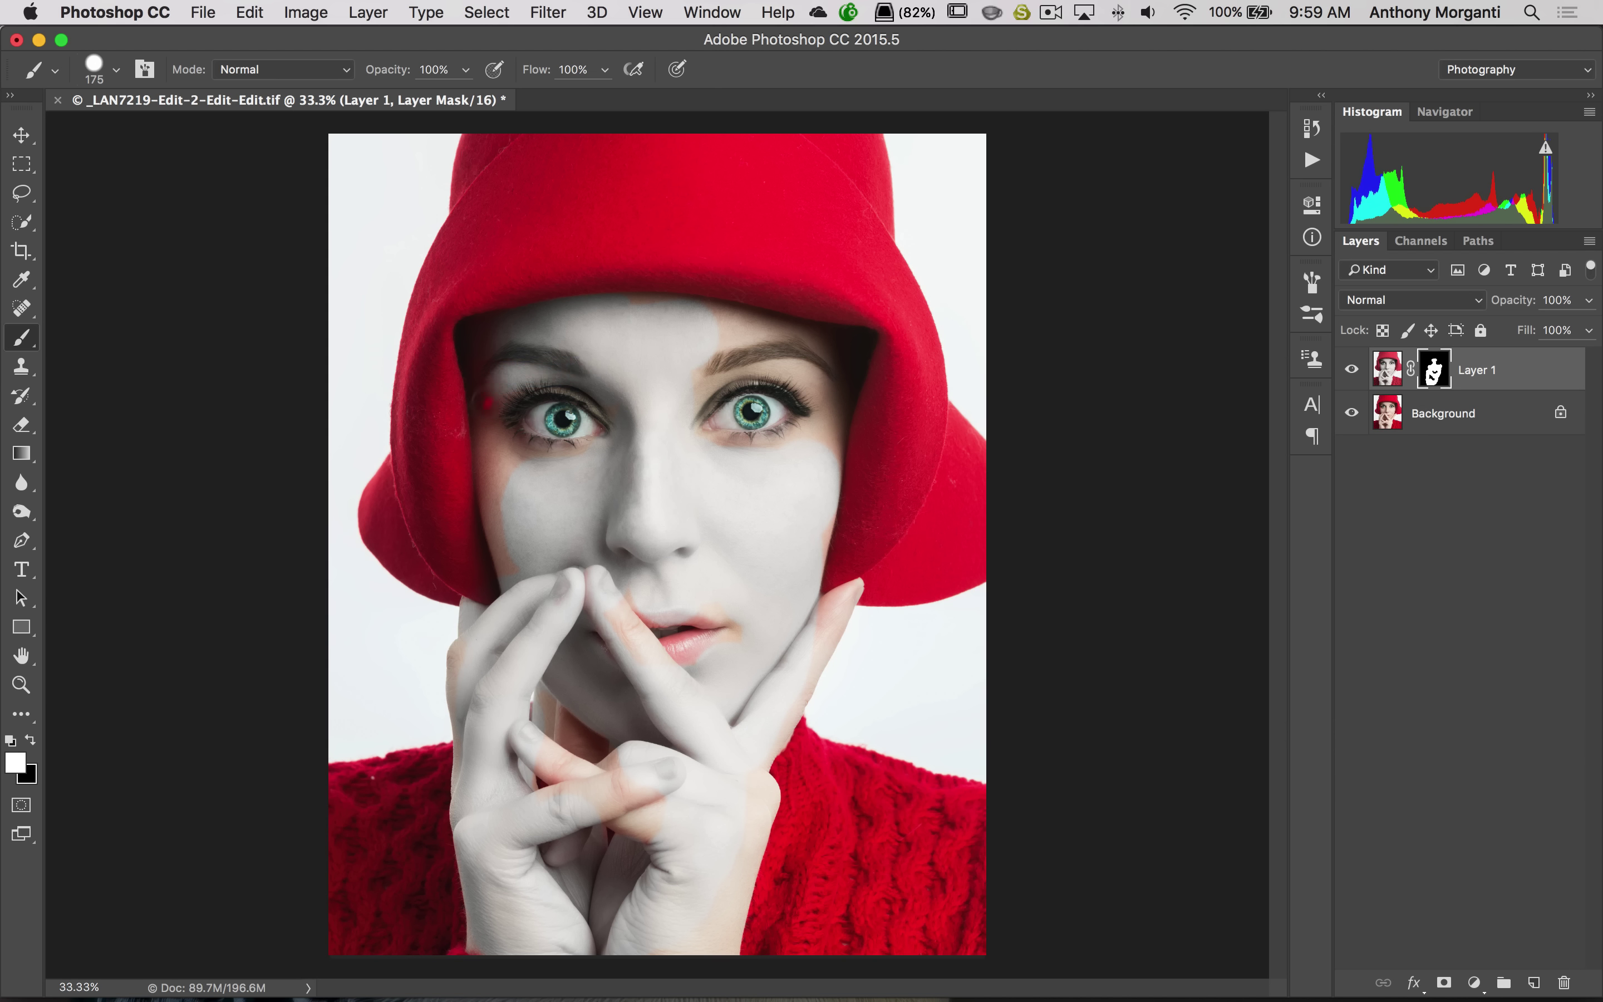
mouse_move(488, 403)
left_mouse_down()
mouse_move(494, 453)
mouse_move(522, 473)
mouse_move(508, 447)
mouse_move(598, 462)
mouse_move(561, 461)
mouse_move(612, 443)
mouse_move(509, 460)
mouse_move(500, 486)
mouse_move(520, 571)
mouse_move(578, 561)
mouse_move(606, 590)
mouse_move(643, 547)
mouse_move(652, 465)
mouse_move(643, 451)
mouse_move(624, 472)
mouse_move(702, 386)
mouse_move(763, 361)
mouse_move(715, 330)
mouse_move(755, 334)
mouse_move(710, 313)
mouse_move(741, 326)
left_mouse_up()
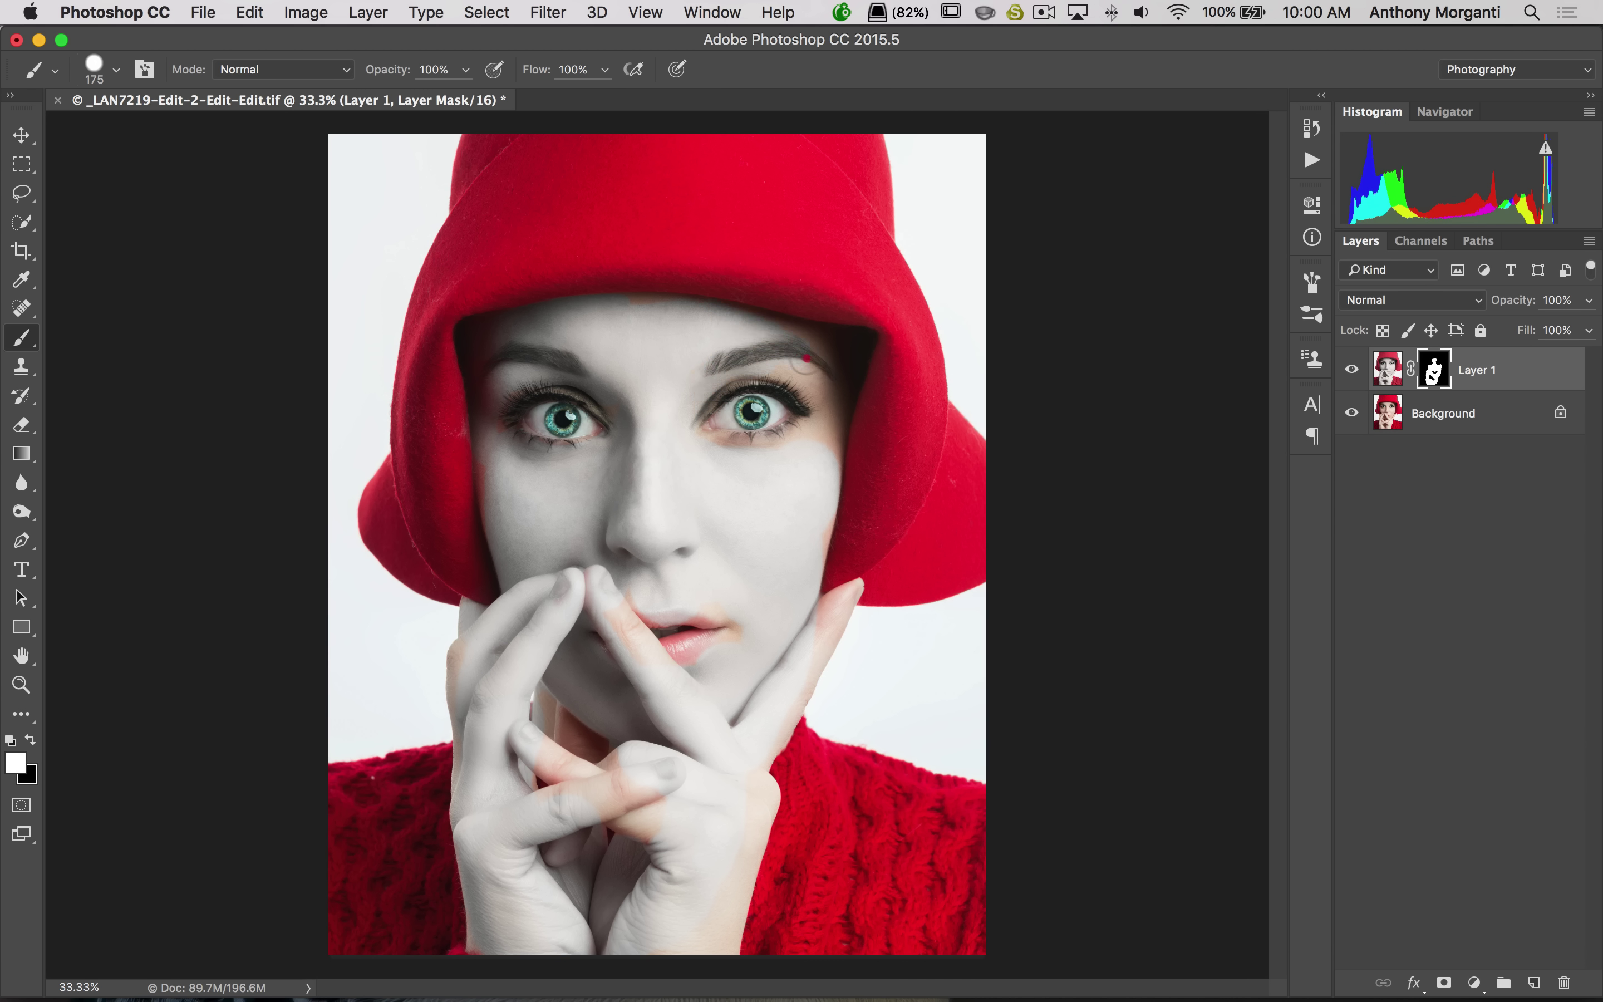
mouse_move(815, 366)
left_mouse_down()
mouse_move(816, 559)
mouse_move(787, 660)
mouse_move(847, 595)
mouse_move(745, 786)
mouse_move(711, 931)
mouse_move(766, 795)
mouse_move(722, 918)
mouse_move(646, 832)
mouse_move(635, 797)
mouse_move(657, 783)
mouse_move(559, 773)
mouse_move(589, 745)
left_mouse_up()
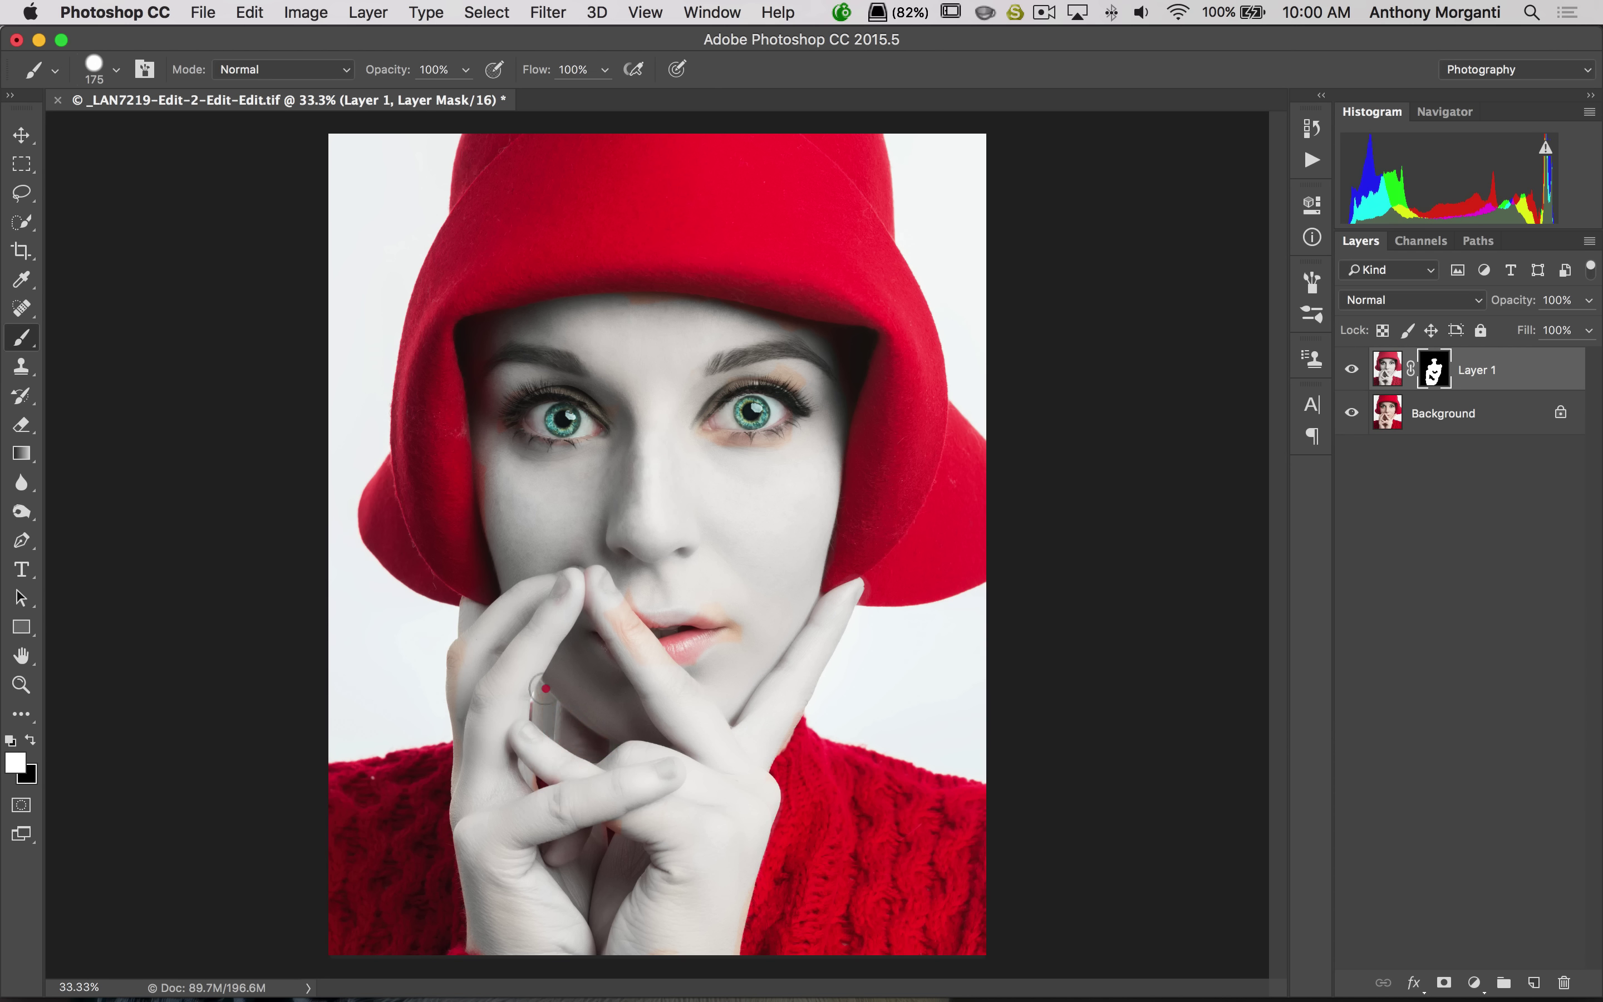
Paint the remaining coloured spots between the fingers, on the left hand and the fingertip by the lips
left_click_drag(543, 687, 555, 749)
mouse_move(579, 914)
left_mouse_down()
mouse_move(538, 935)
mouse_move(491, 822)
mouse_move(493, 690)
mouse_move(484, 658)
mouse_move(471, 650)
mouse_move(464, 671)
mouse_move(463, 653)
mouse_move(489, 960)
left_mouse_up()
left_click_drag(560, 884, 523, 835)
left_click_drag(629, 603, 586, 602)
With a smaller brush, paint the mask white beside the right eye and along its lower eyelid
key("bracketleft")
key("bracketleft")
key("bracketleft")
key("bracketleft")
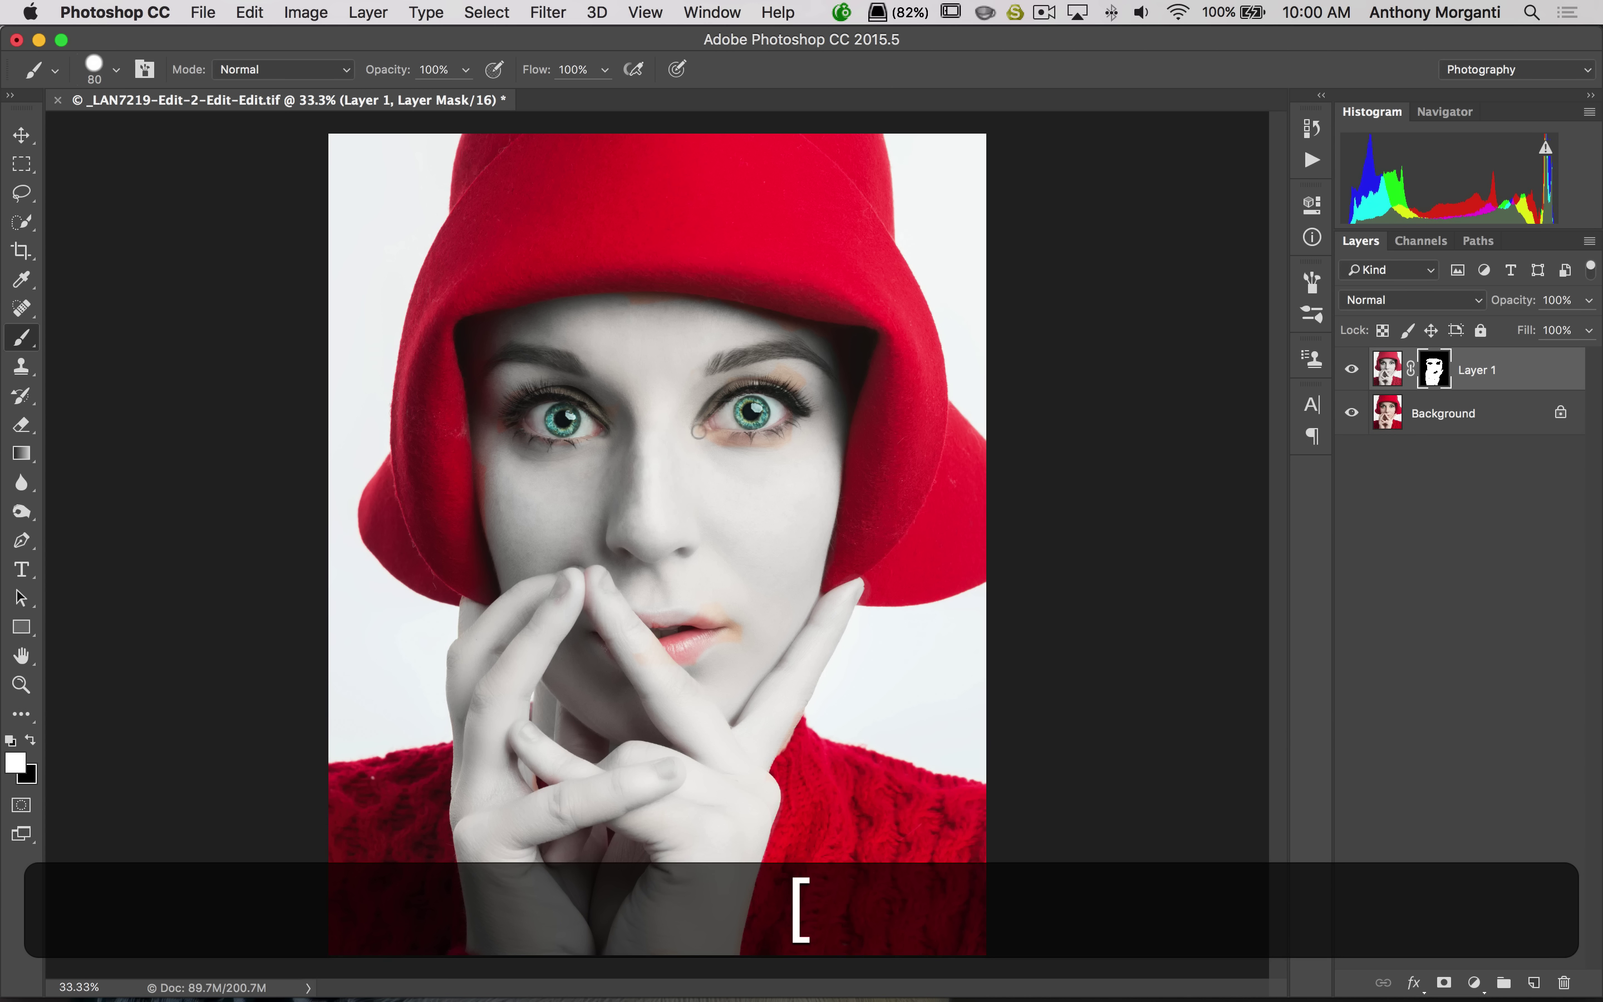
mouse_move(770, 431)
left_mouse_down()
mouse_move(699, 435)
mouse_move(783, 441)
mouse_move(808, 416)
mouse_move(775, 377)
mouse_move(799, 381)
mouse_move(716, 383)
mouse_move(771, 381)
left_mouse_up()
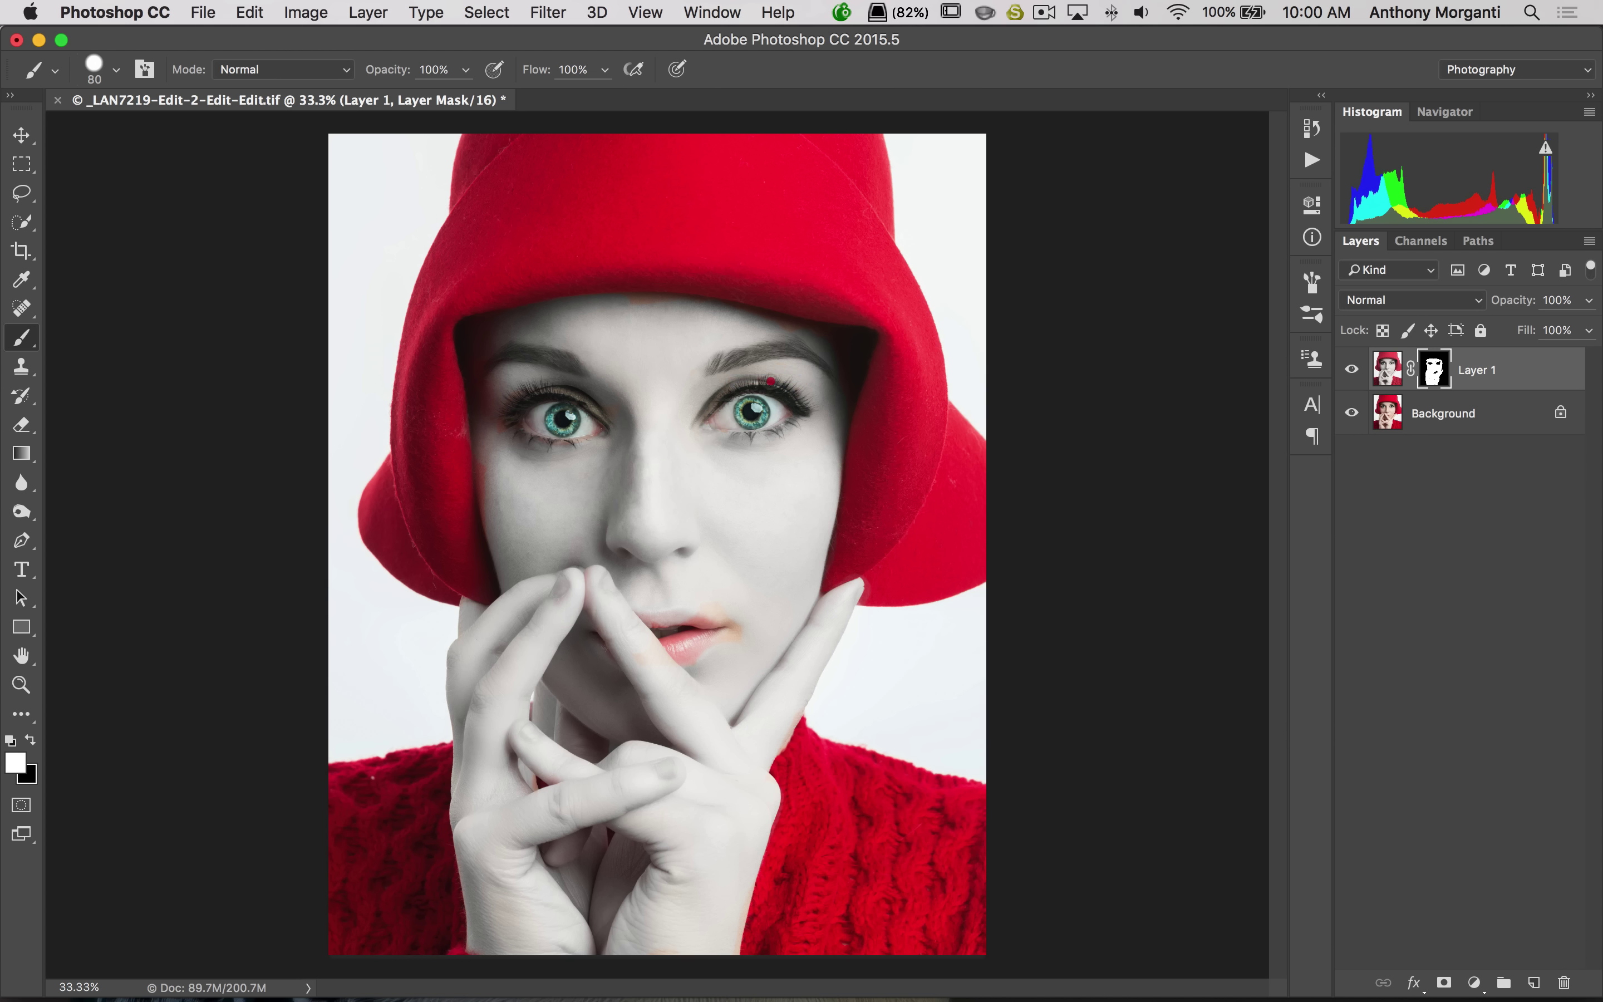
mouse_move(786, 427)
left_mouse_down()
mouse_move(704, 434)
mouse_move(719, 428)
mouse_move(715, 445)
left_mouse_up()
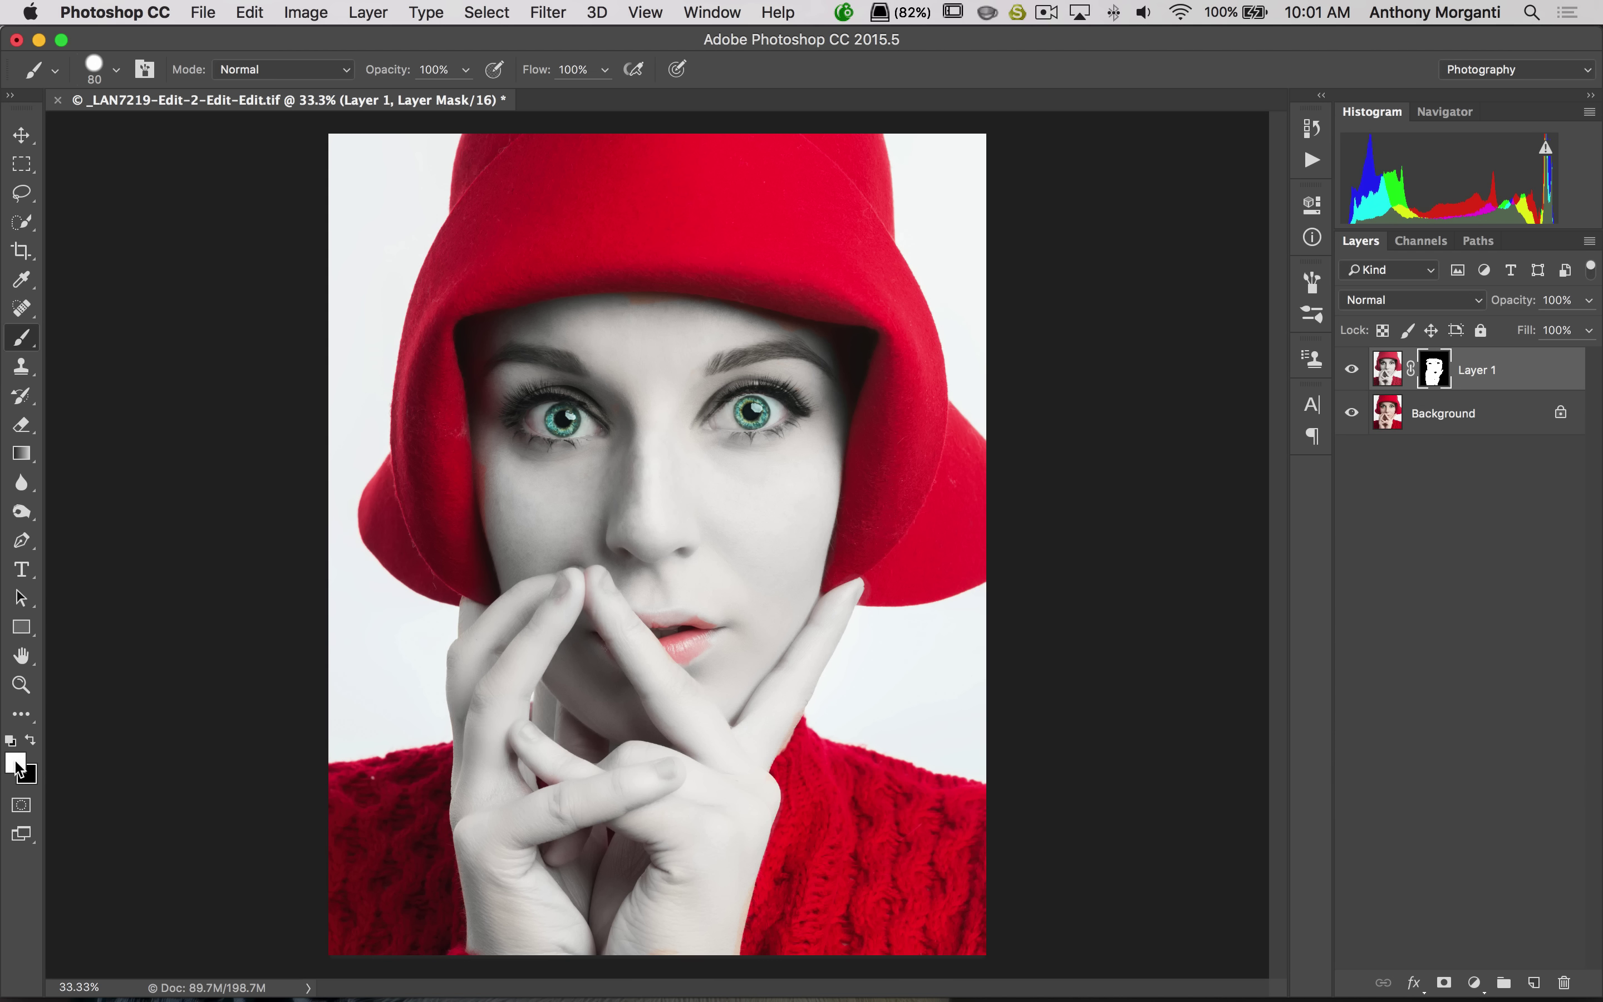
Paint black on the mask over the upper lip to restore its natural pink, shrinking the brush
key("x")
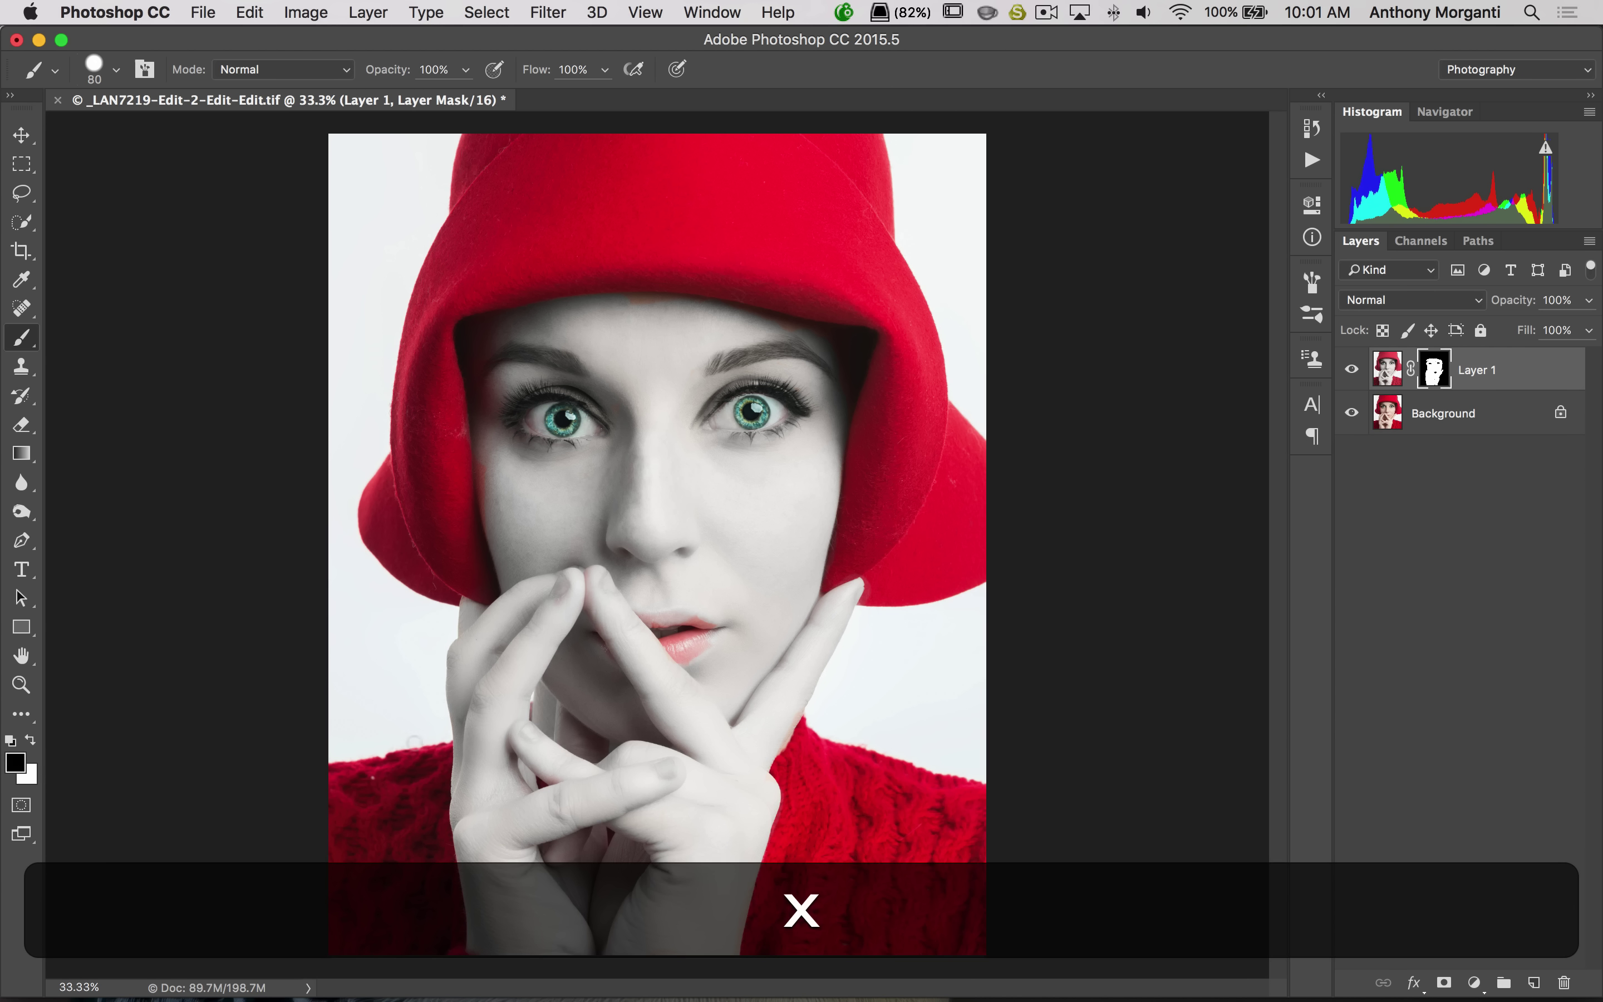
mouse_move(665, 617)
left_mouse_down()
mouse_move(679, 616)
mouse_move(637, 614)
mouse_move(712, 634)
mouse_move(680, 655)
mouse_move(711, 634)
mouse_move(700, 621)
left_mouse_up()
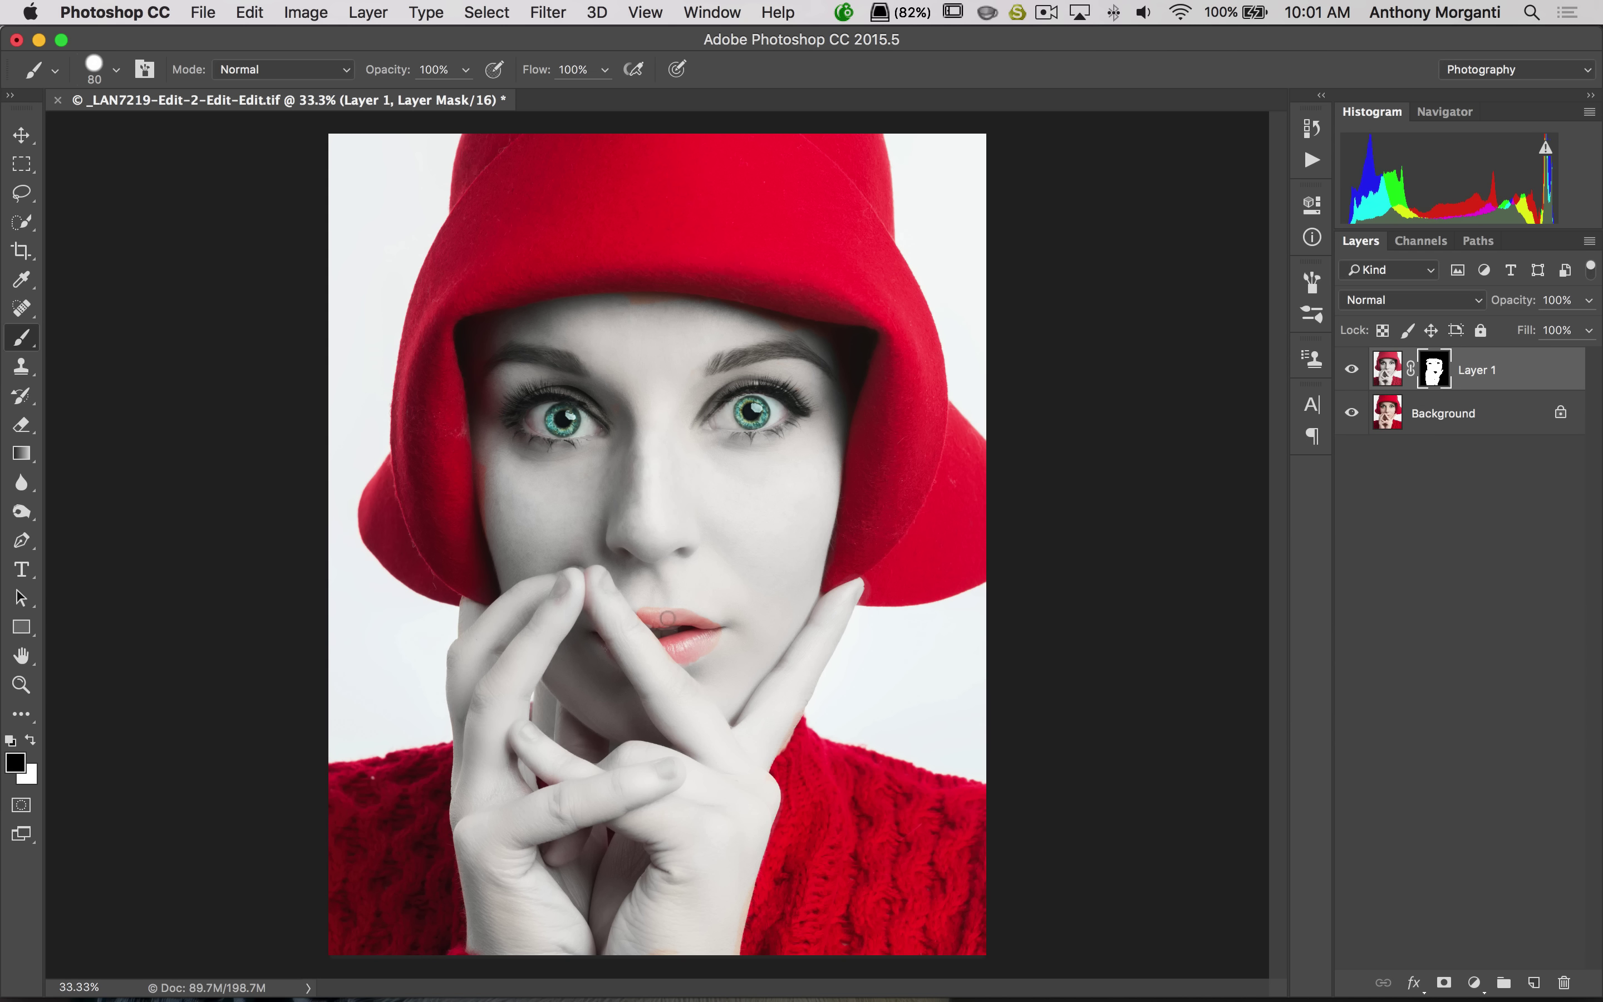
key("bracketleft")
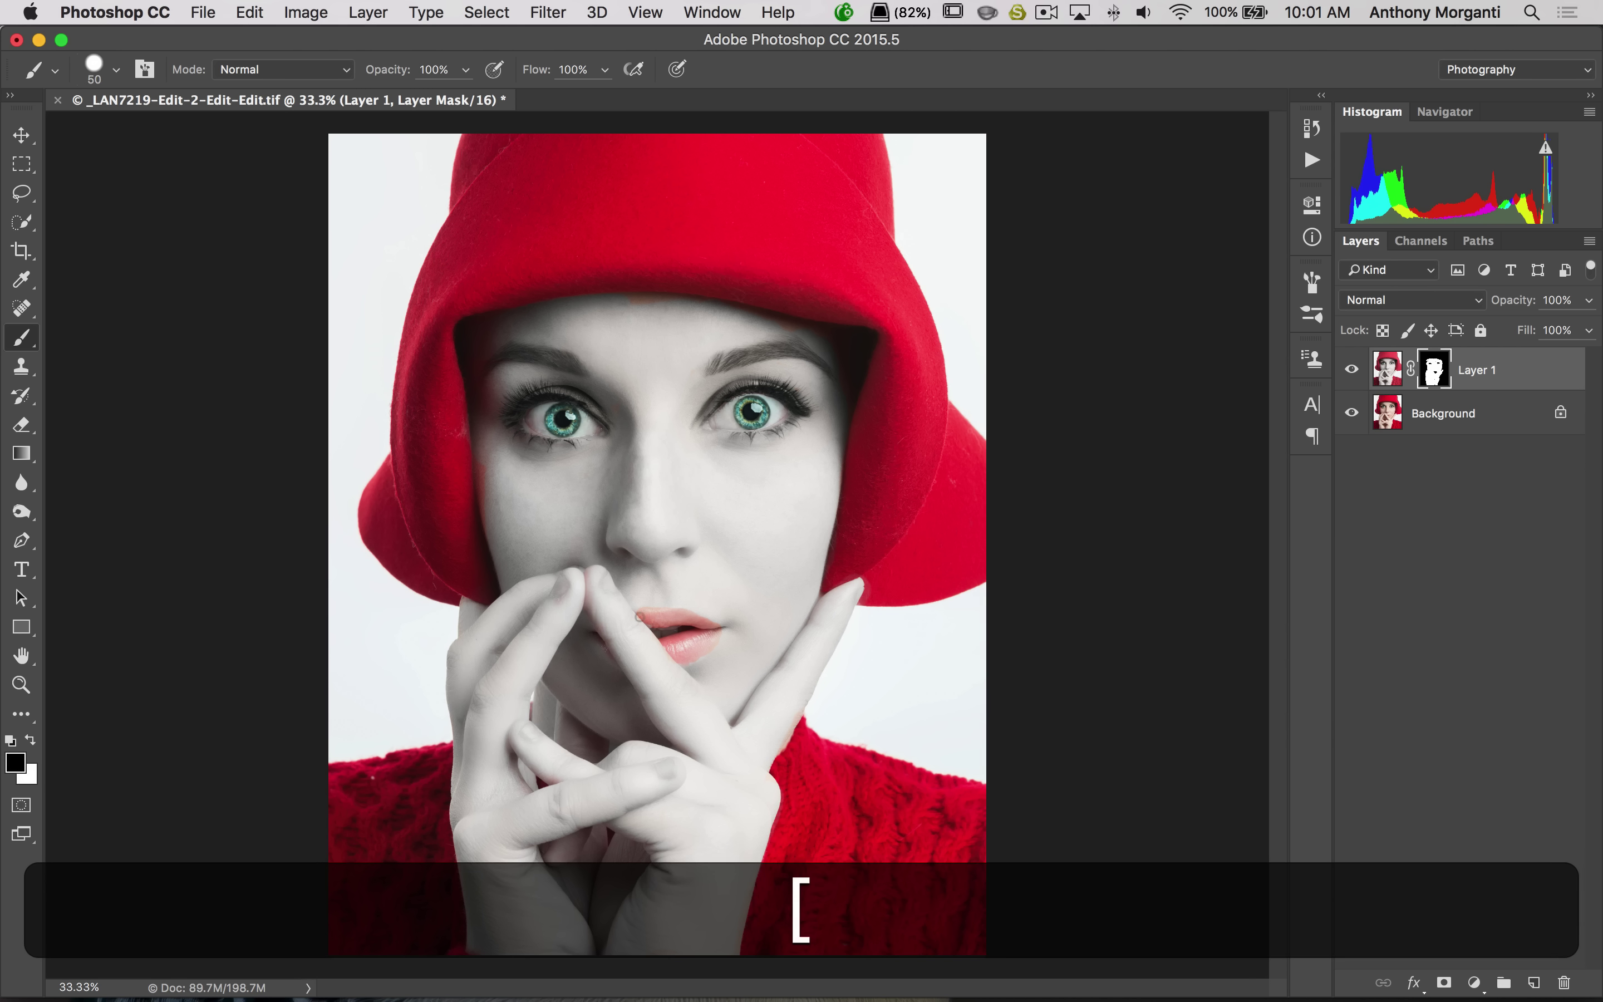
key("bracketleft")
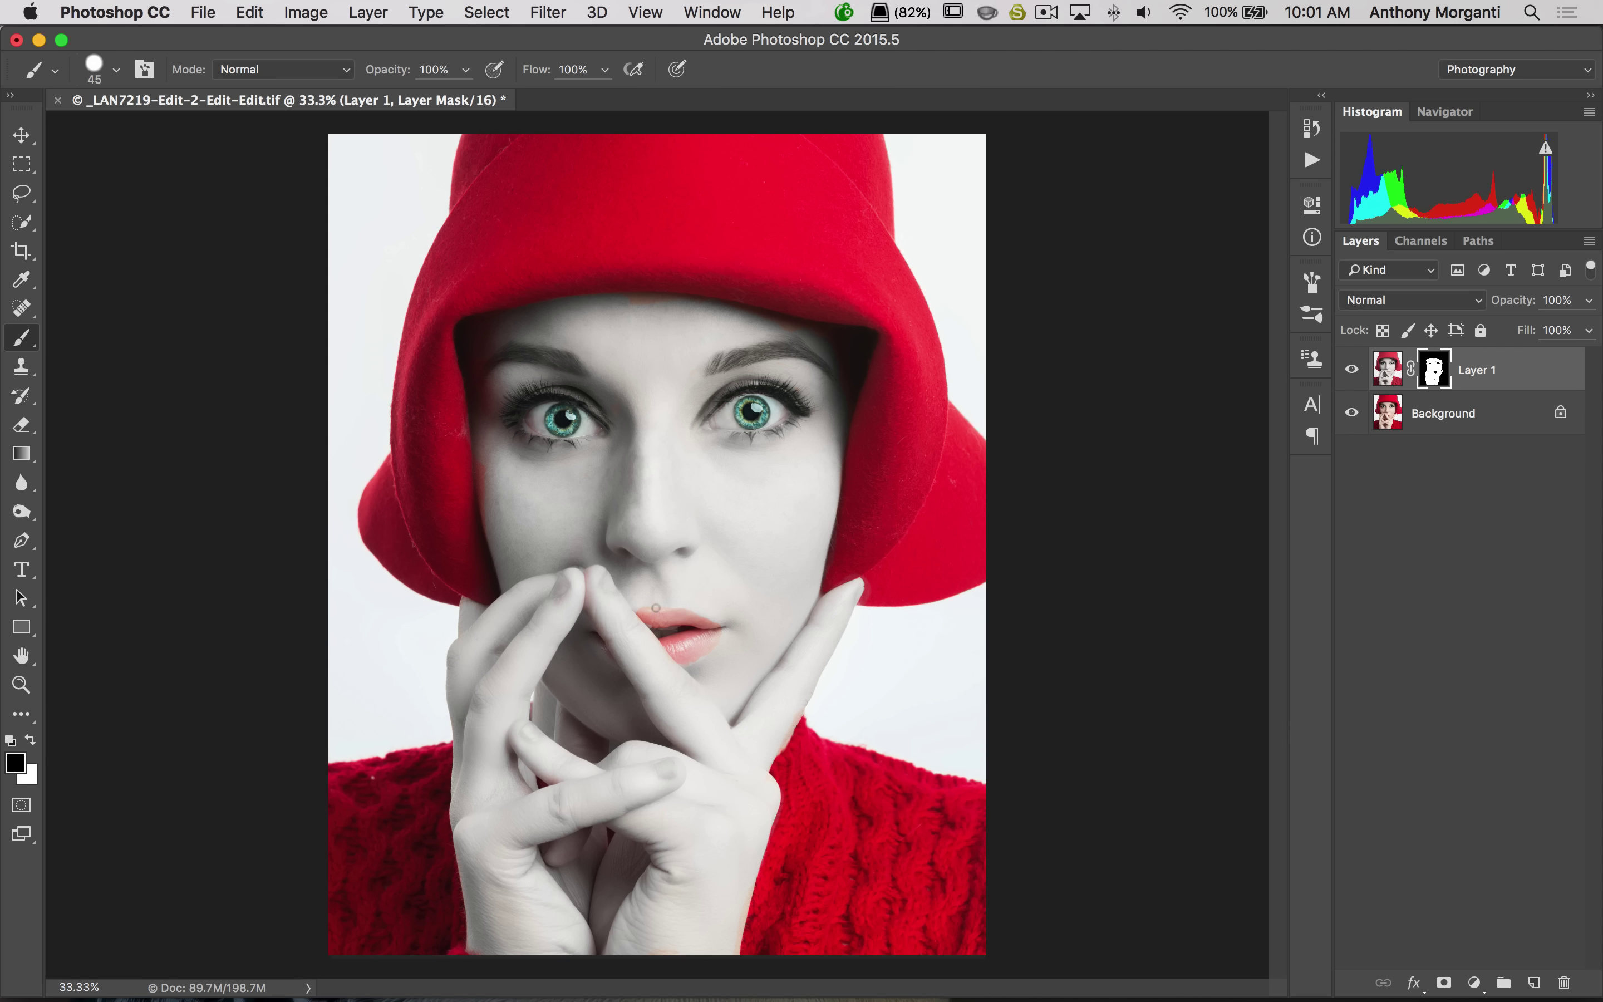
key("alt")
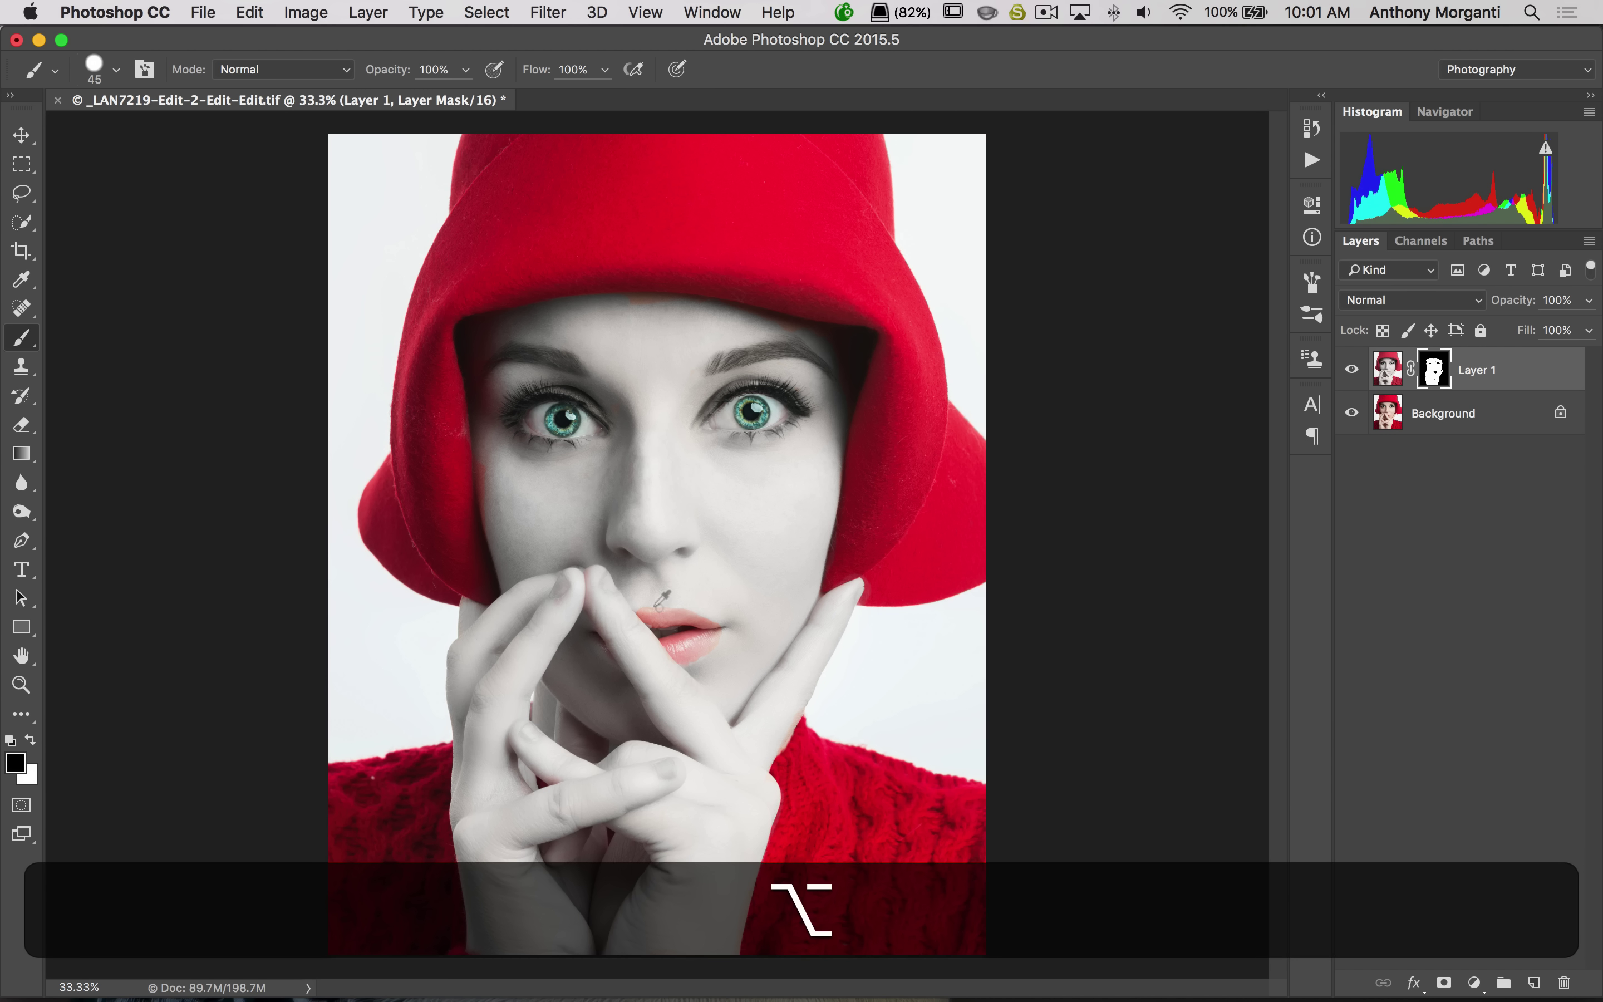
key("x")
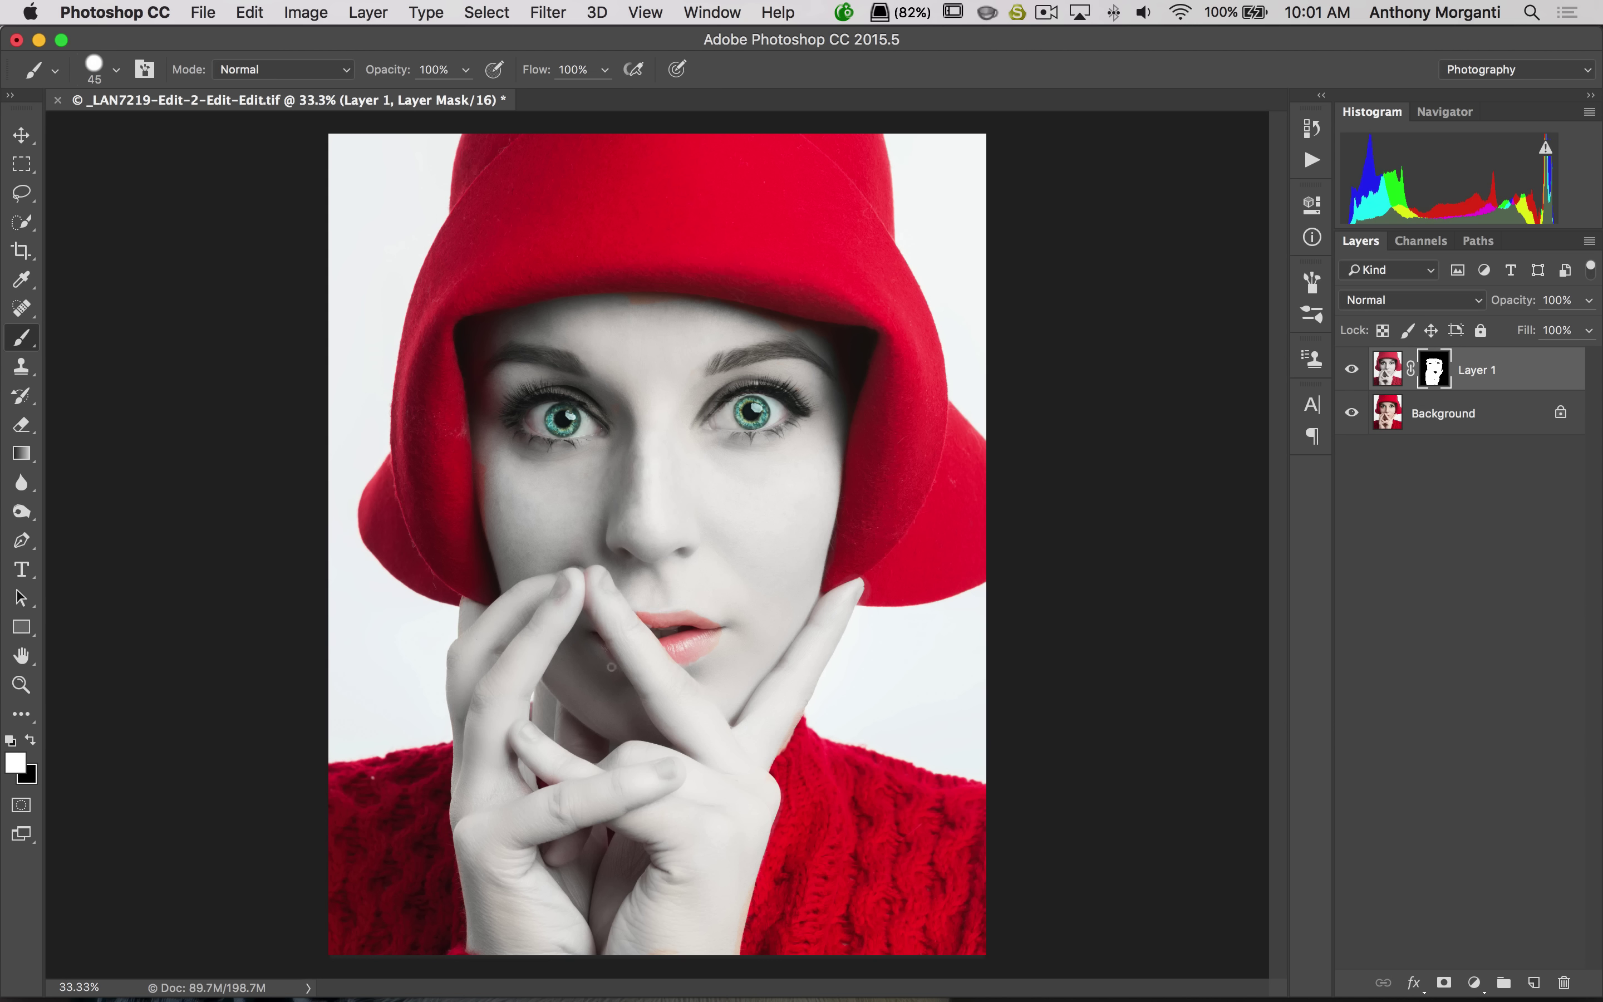
key("x")
key("x")
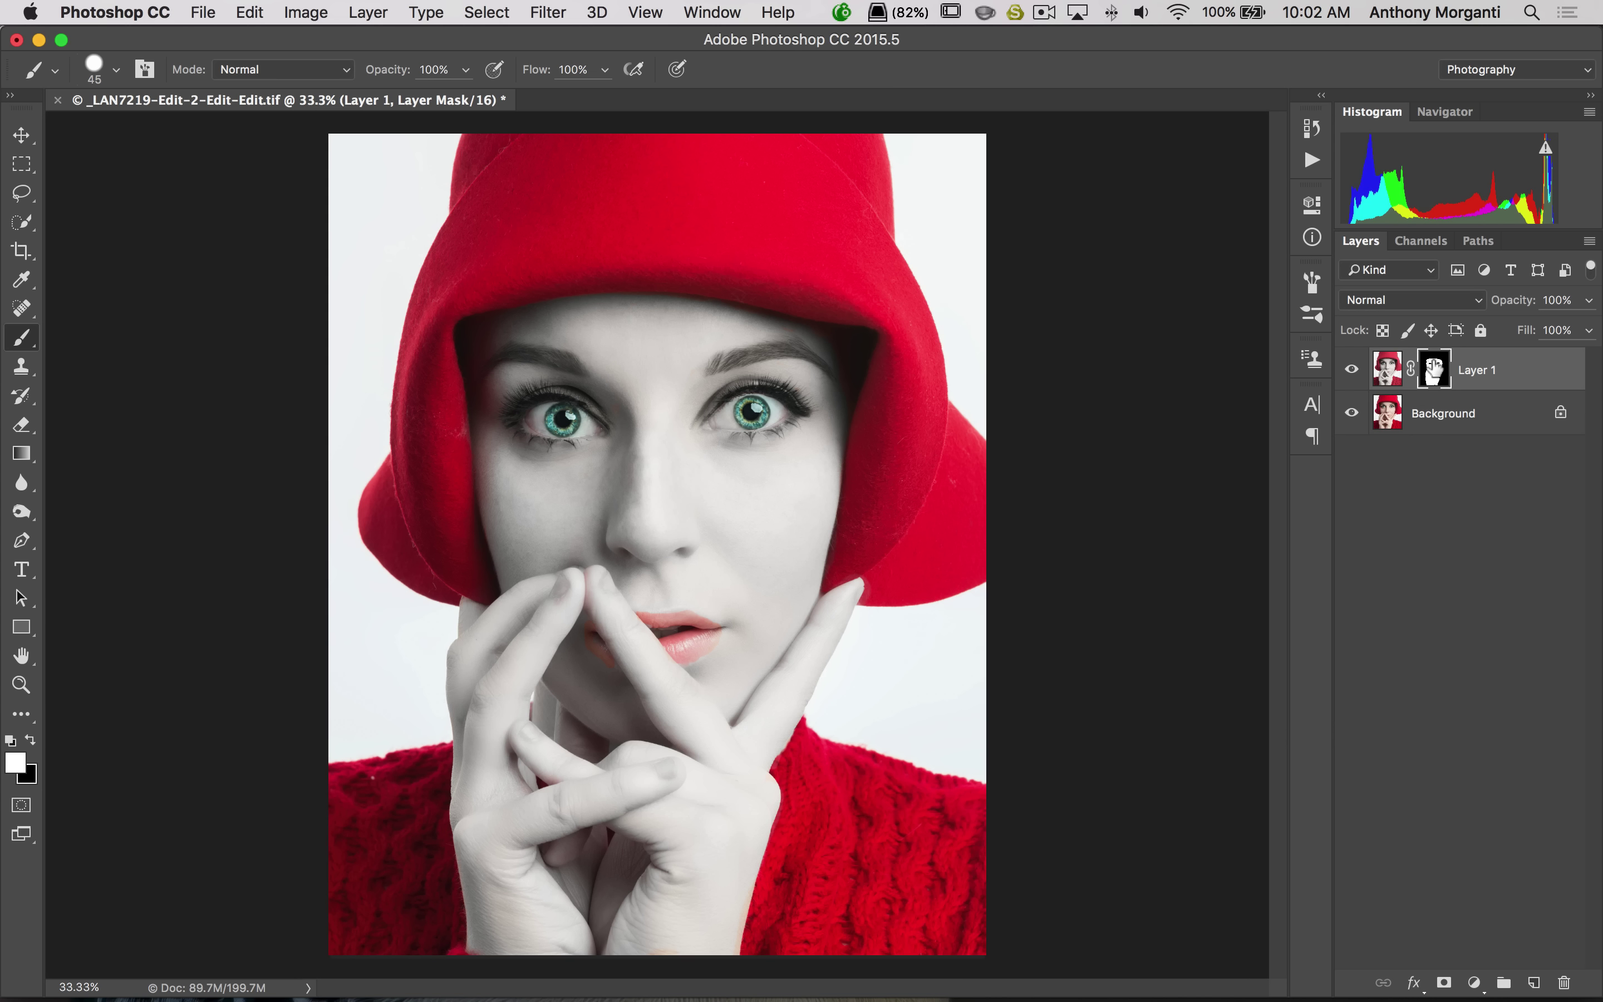
View Layer 1's mask alone and paint white over the black line and specks along its top
key("alt")
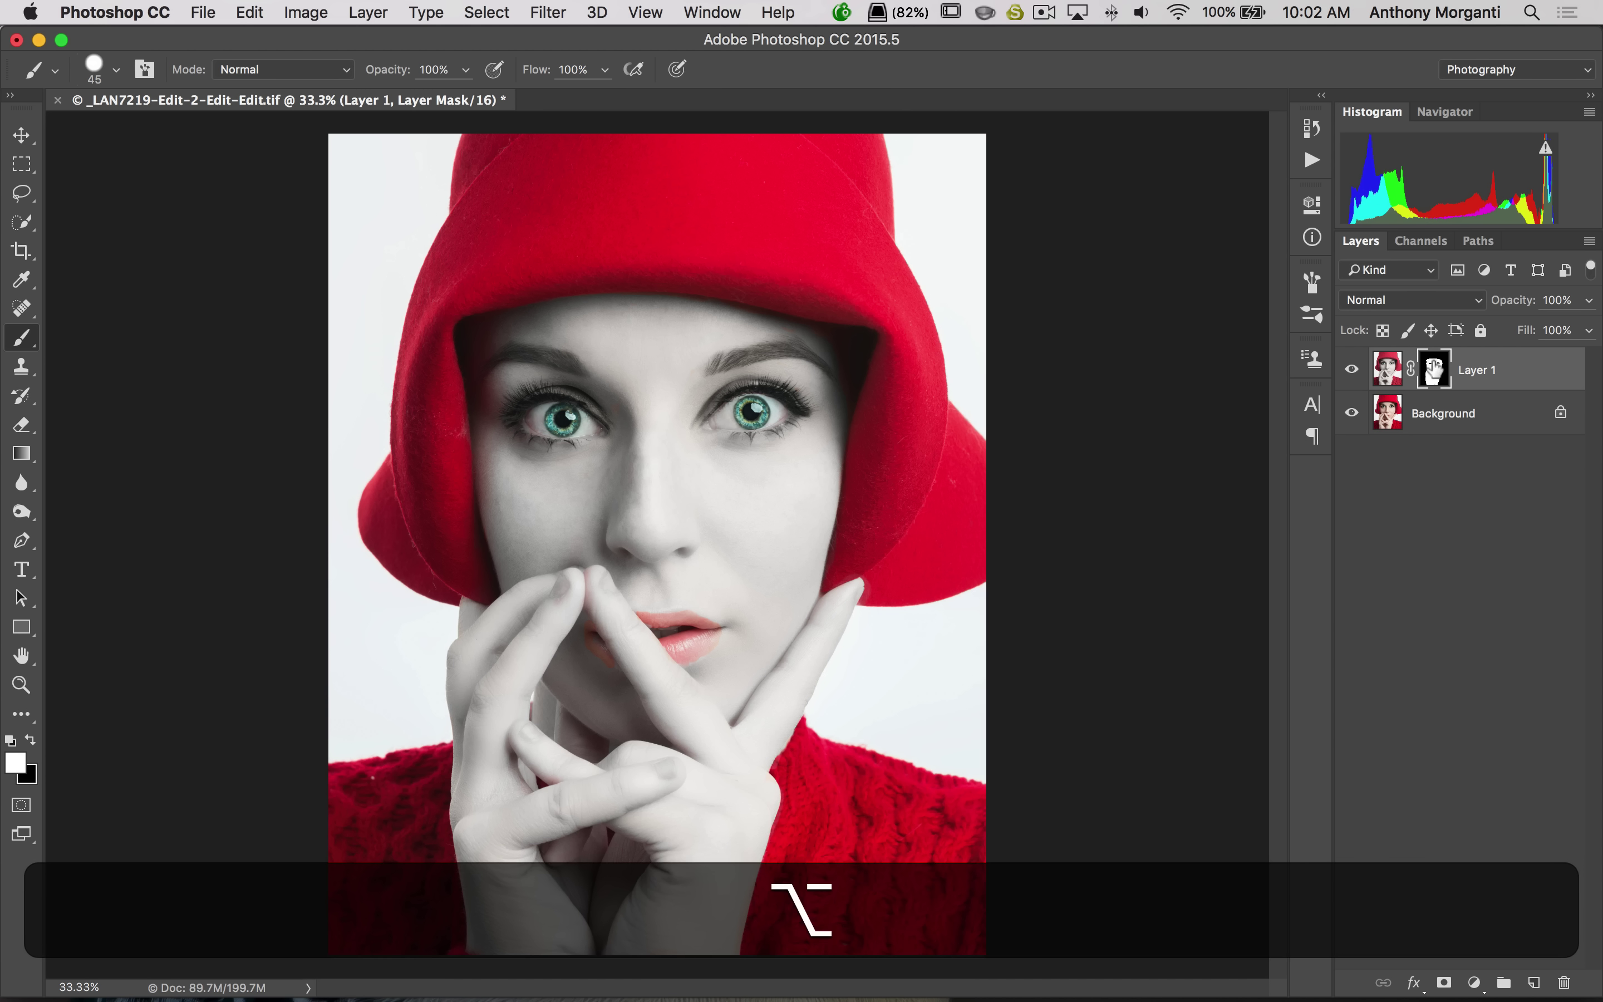
left_click(1432, 372, "alt")
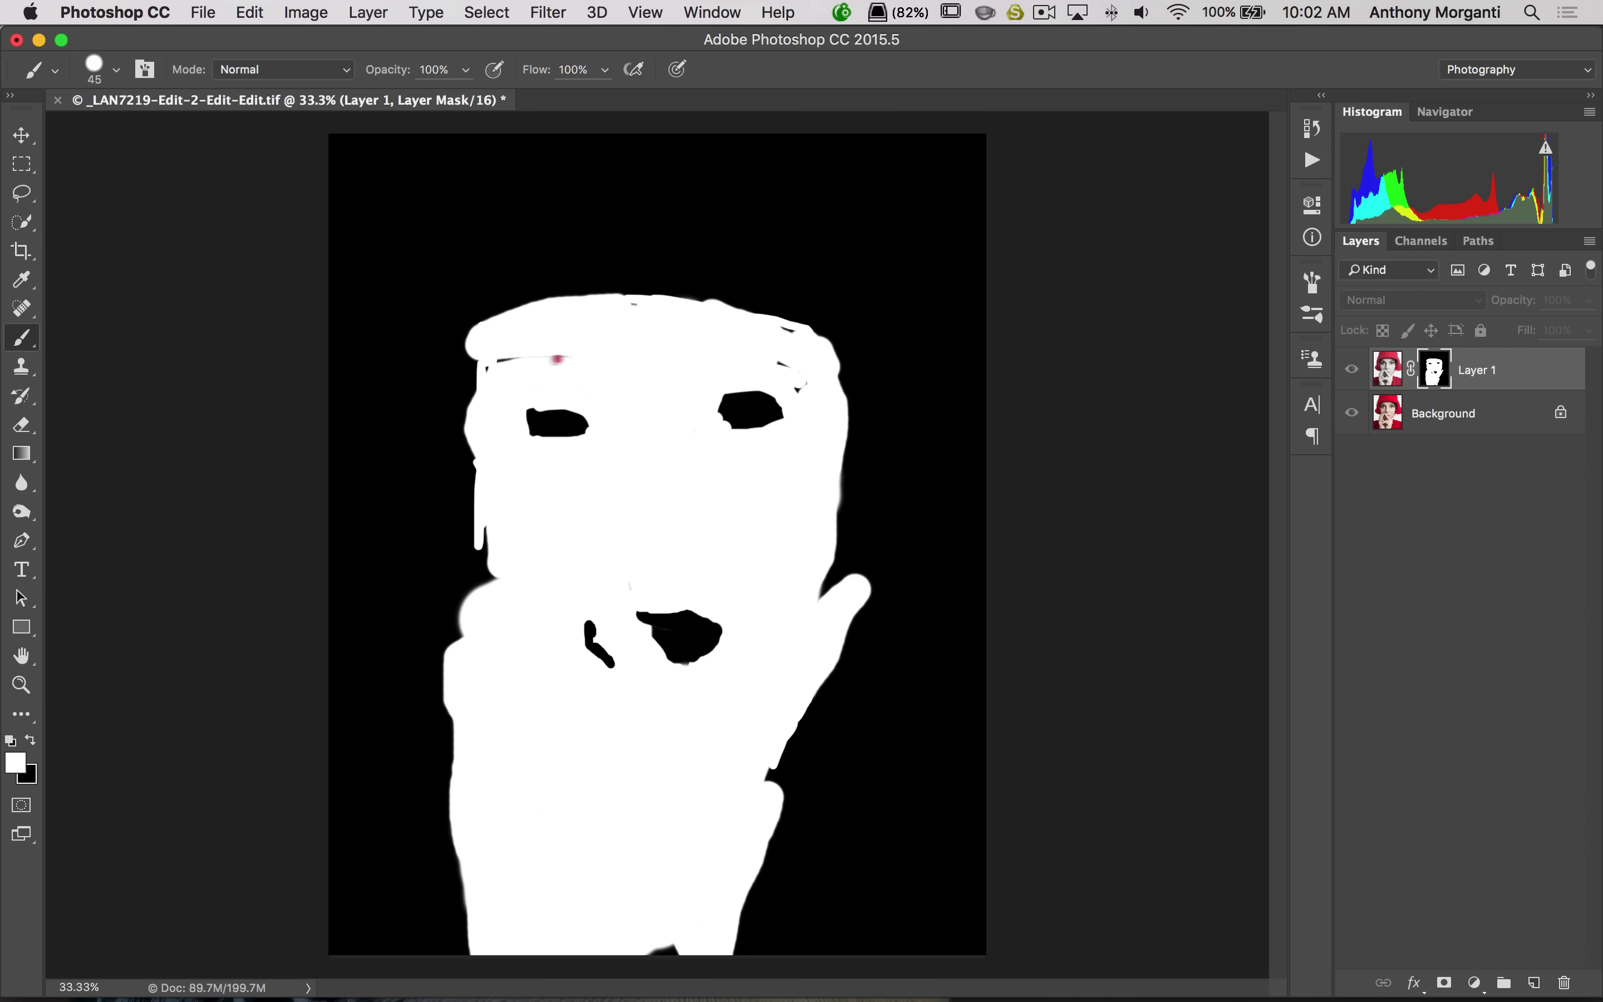
left_click_drag(563, 358, 492, 367)
left_click(632, 305)
left_click(798, 388)
mouse_move(788, 331)
left_mouse_down()
mouse_move(805, 333)
mouse_move(793, 340)
left_mouse_up()
left_click(1431, 368, "alt")
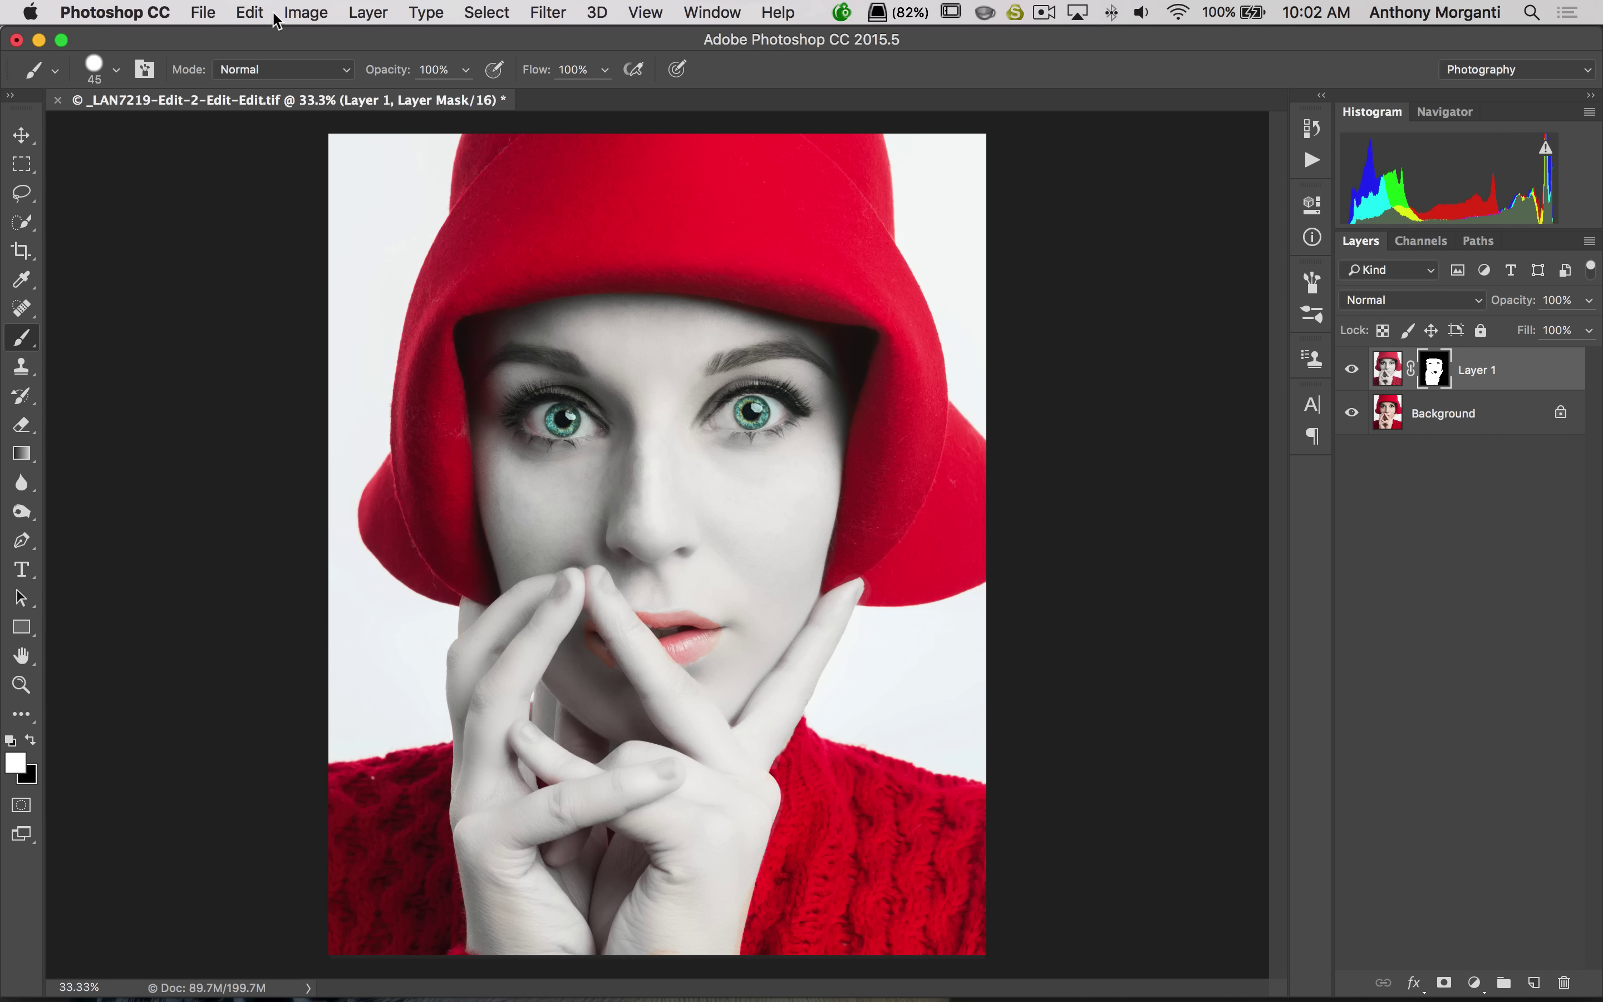
Quit Photoshop CC, saving the edited portrait
left_click(142, 13)
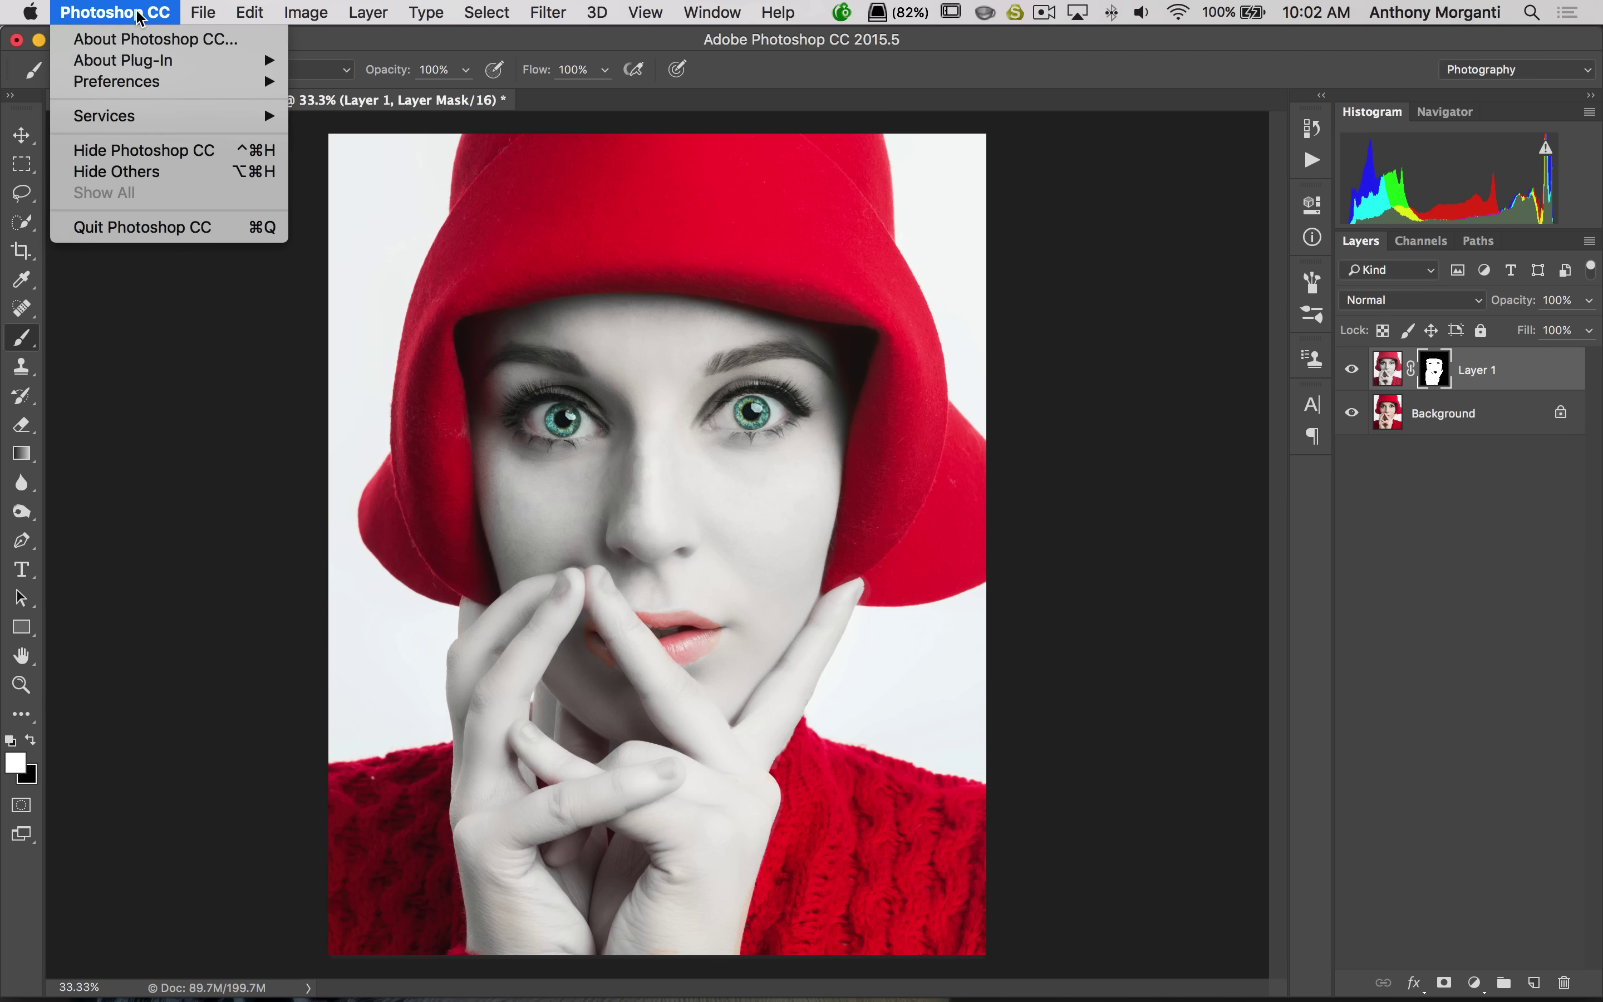
left_click(132, 227)
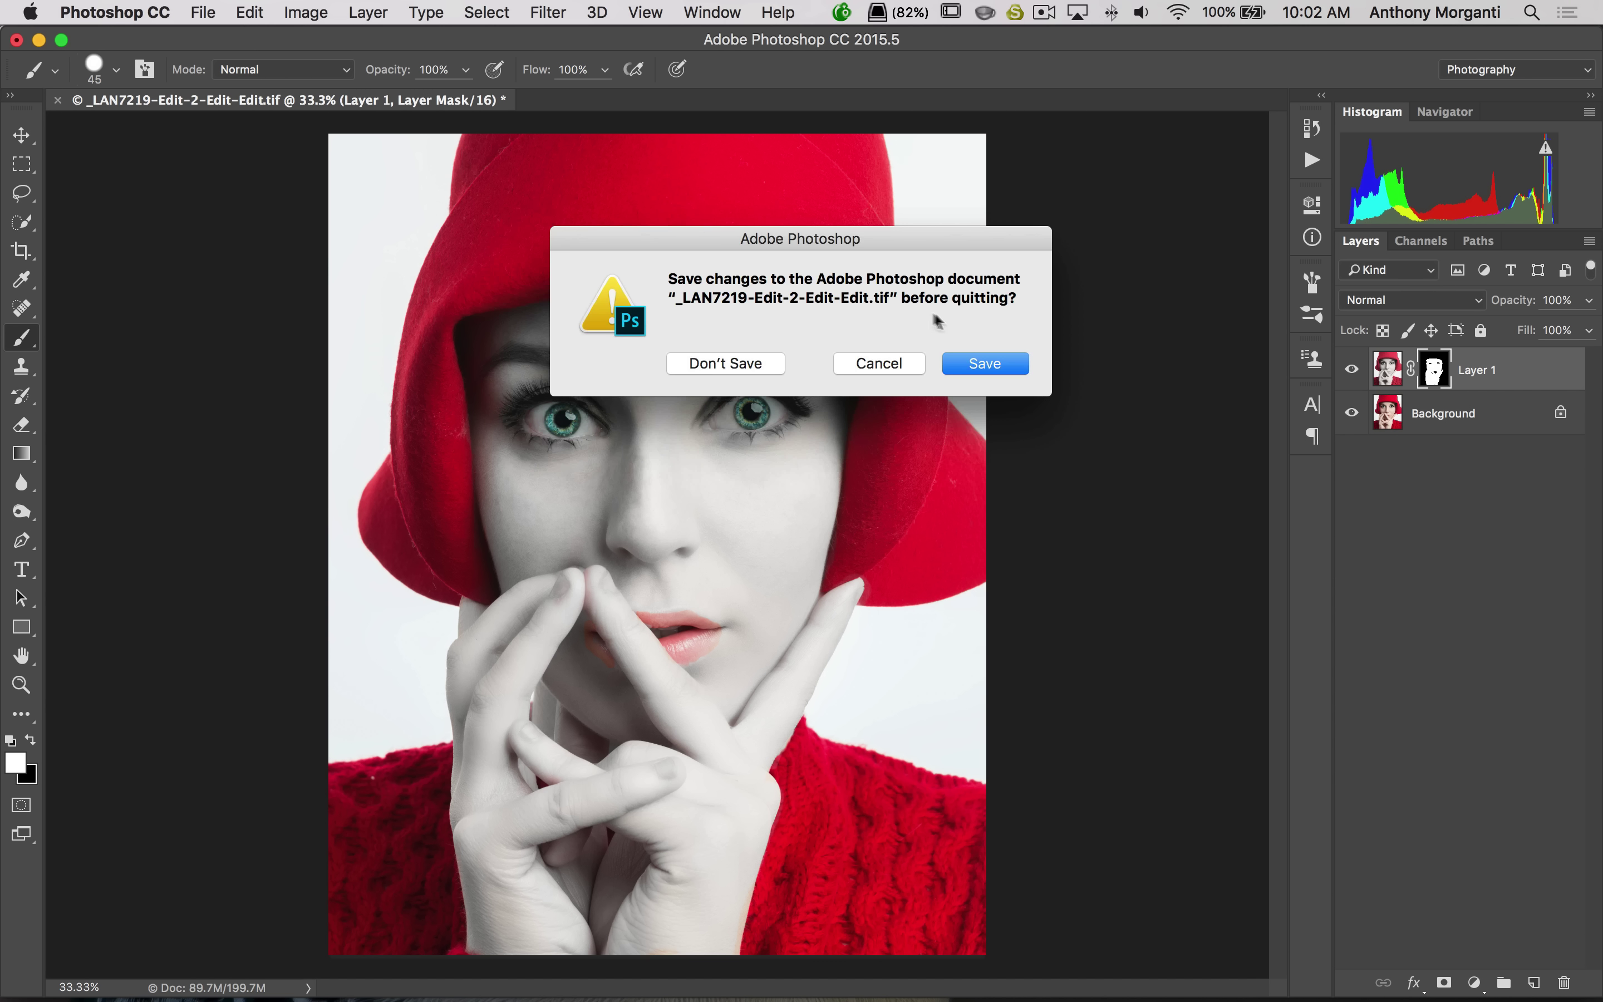
left_click(984, 363)
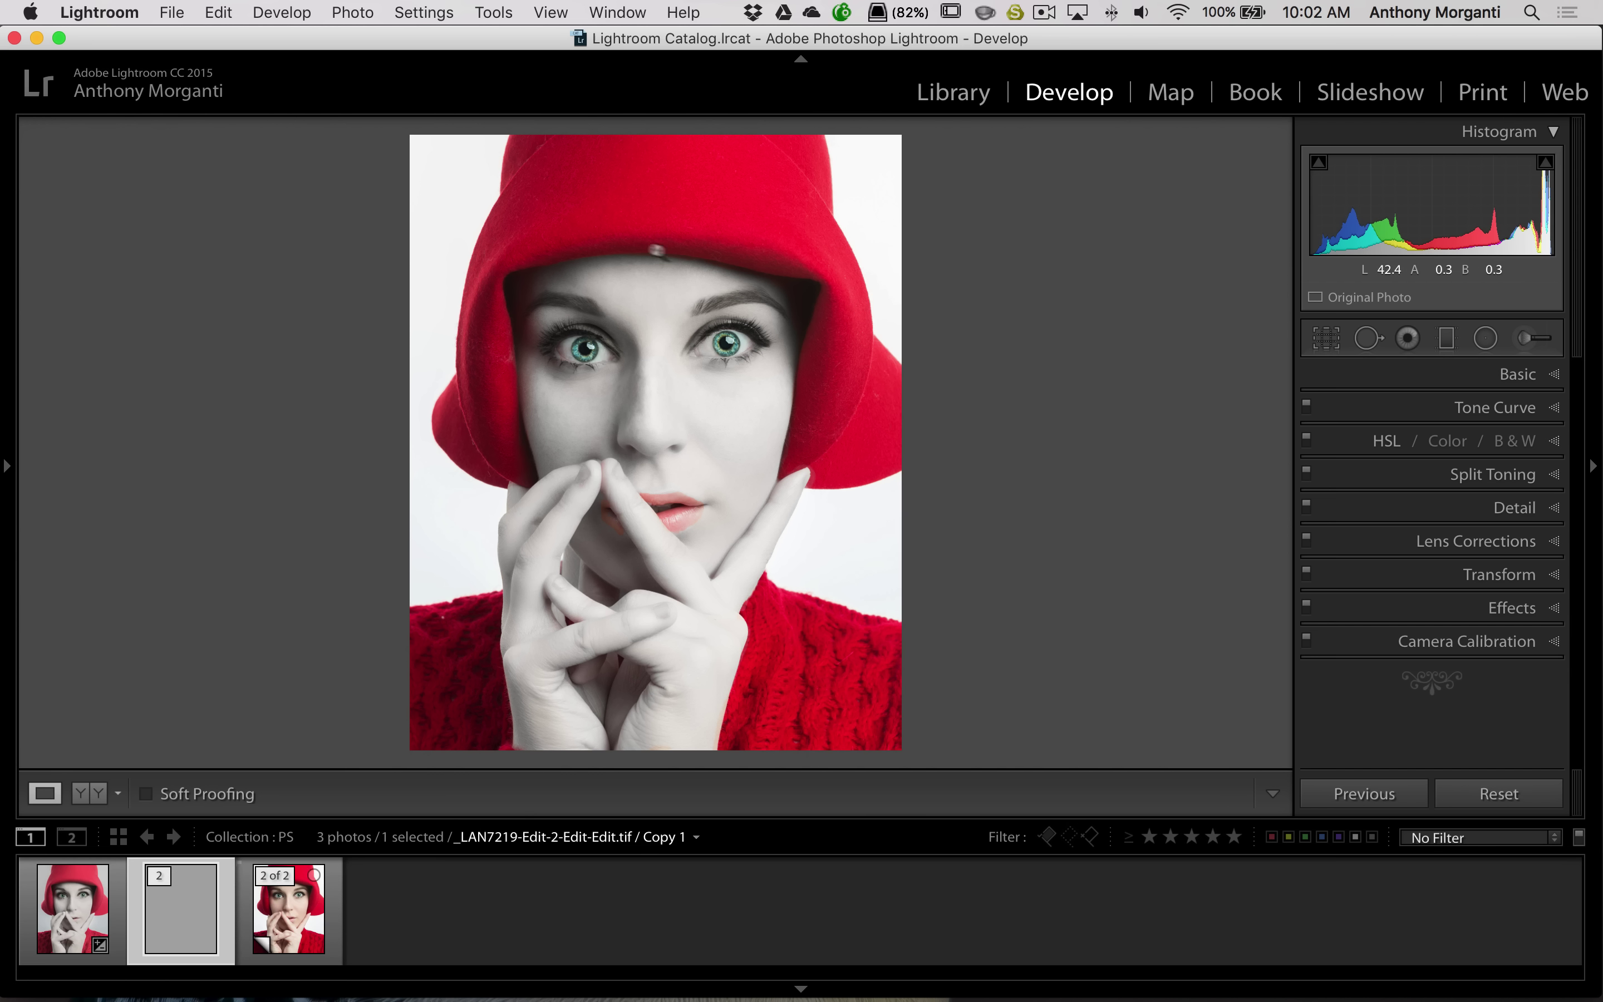
Switch between the earlier muted version and the new porcelain-skin edit, ending on the new one
left_click(81, 928)
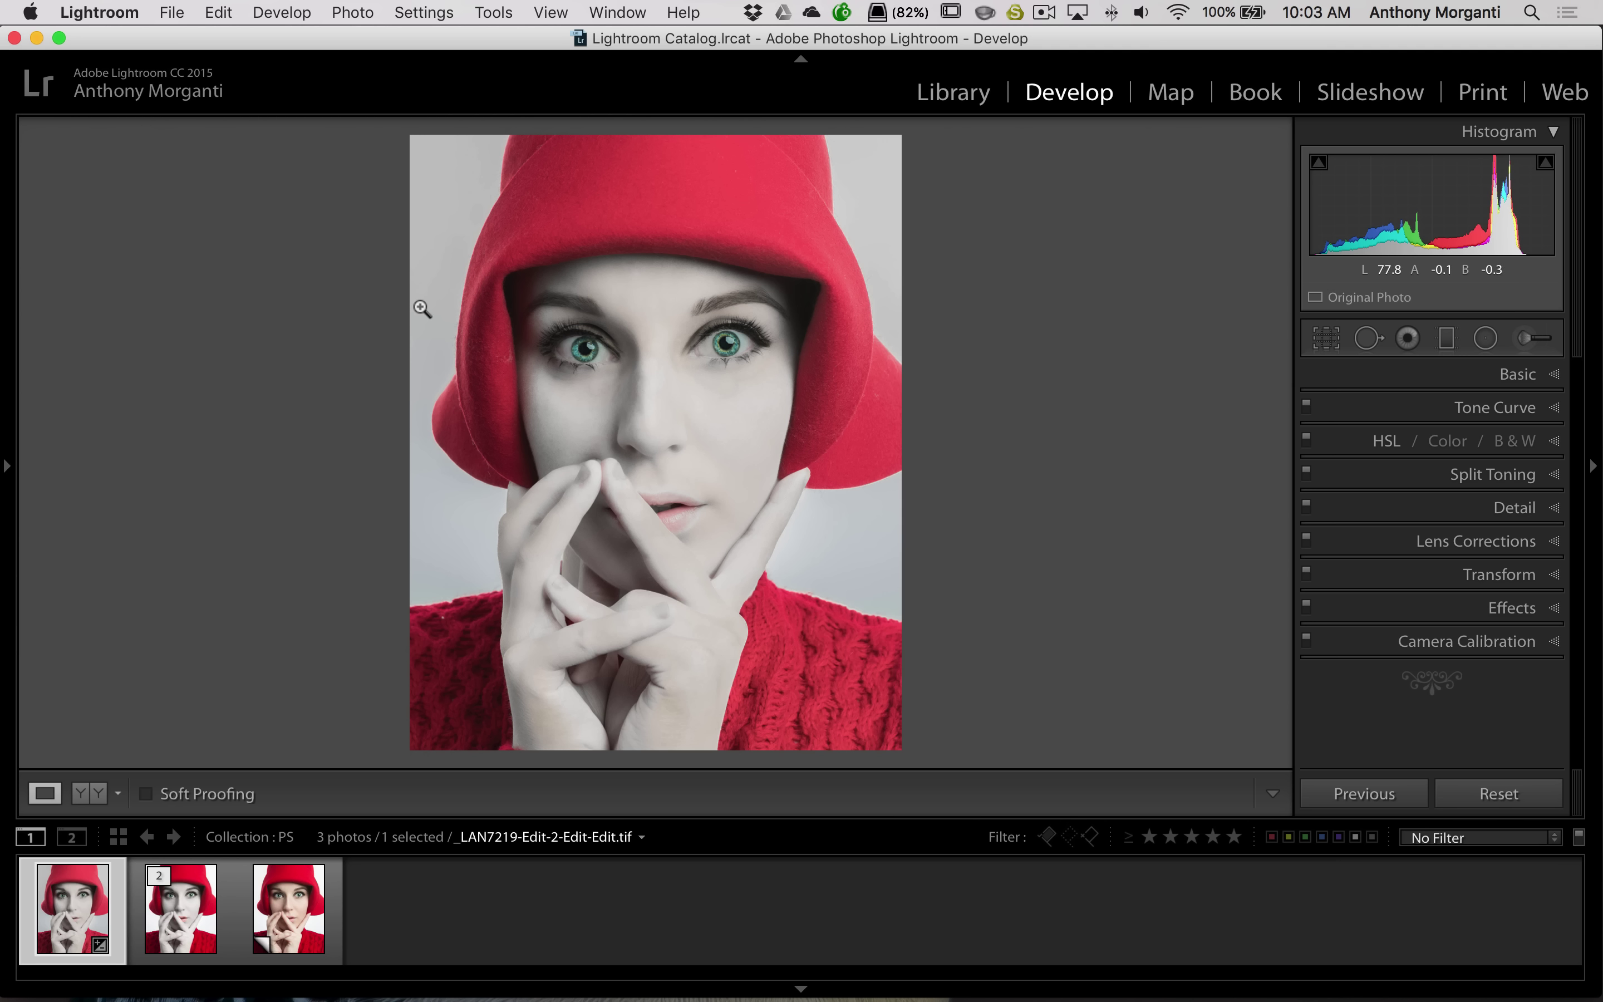
left_click(188, 918)
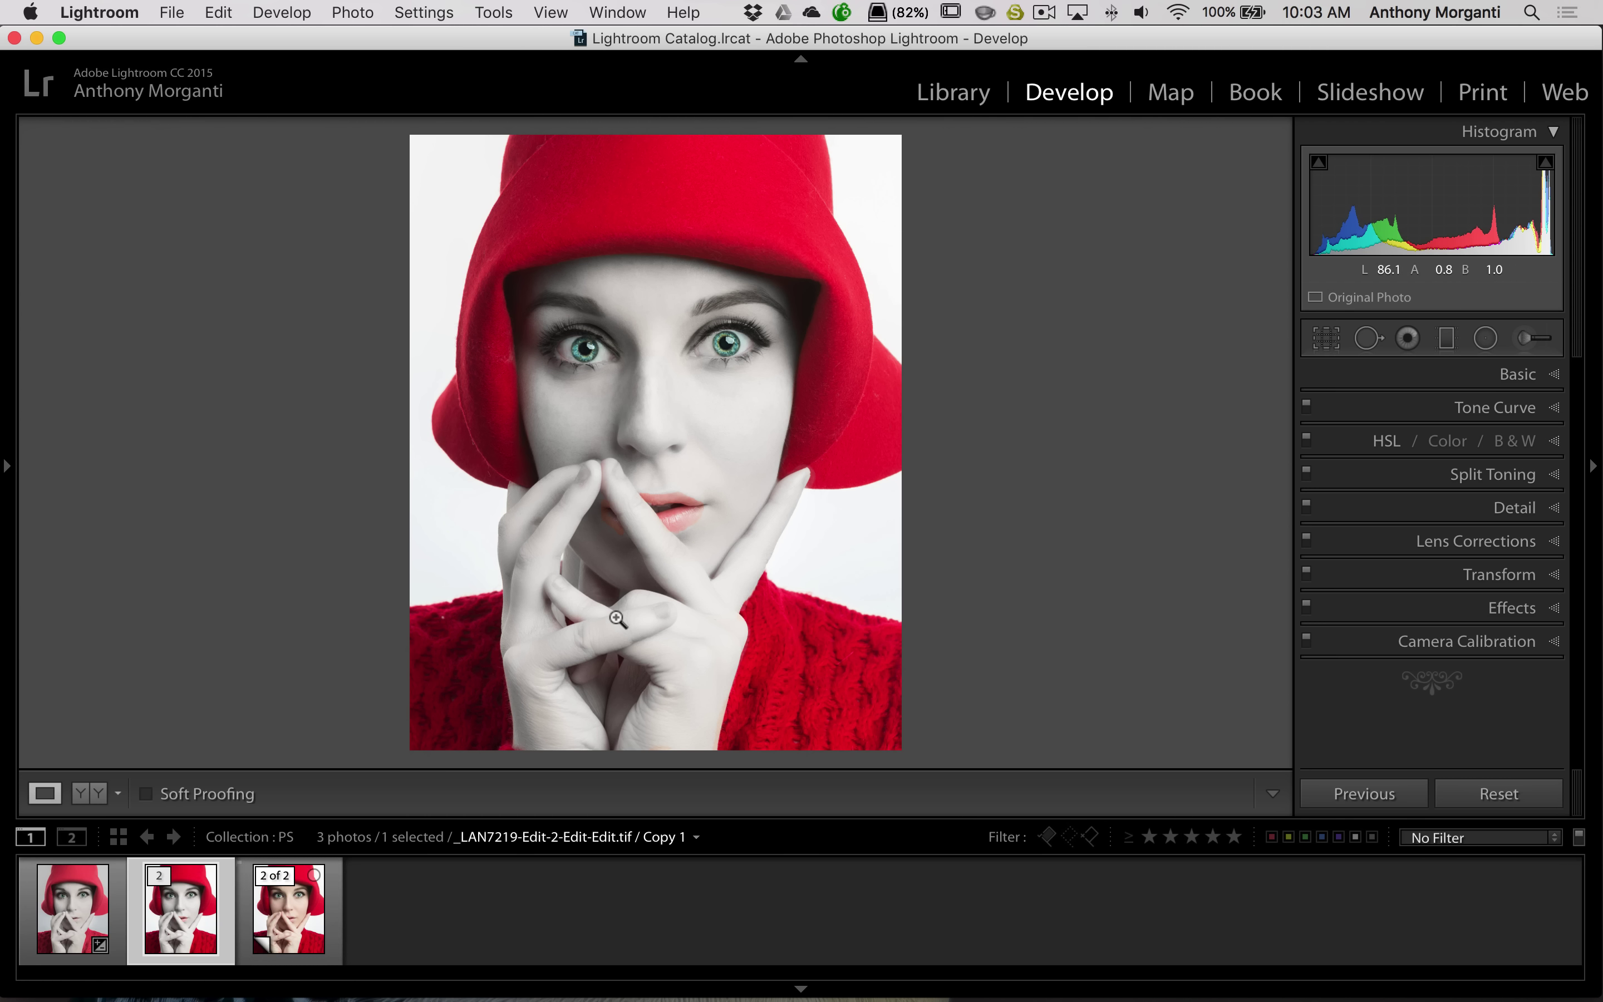
left_click(84, 906)
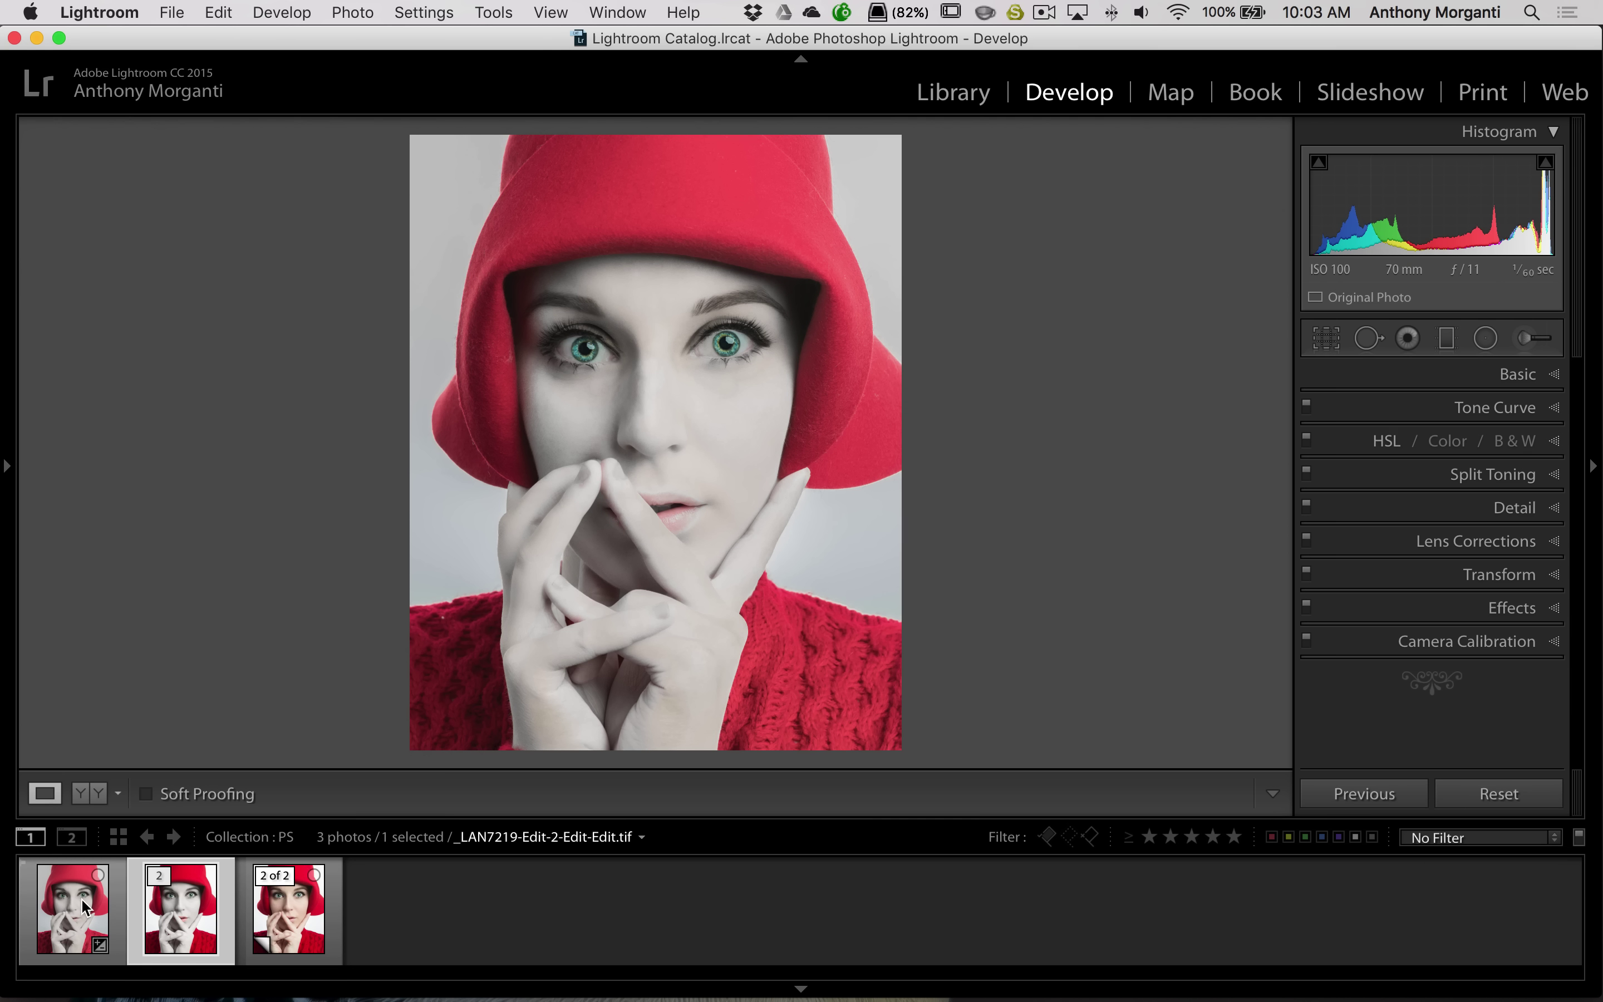
left_click(175, 907)
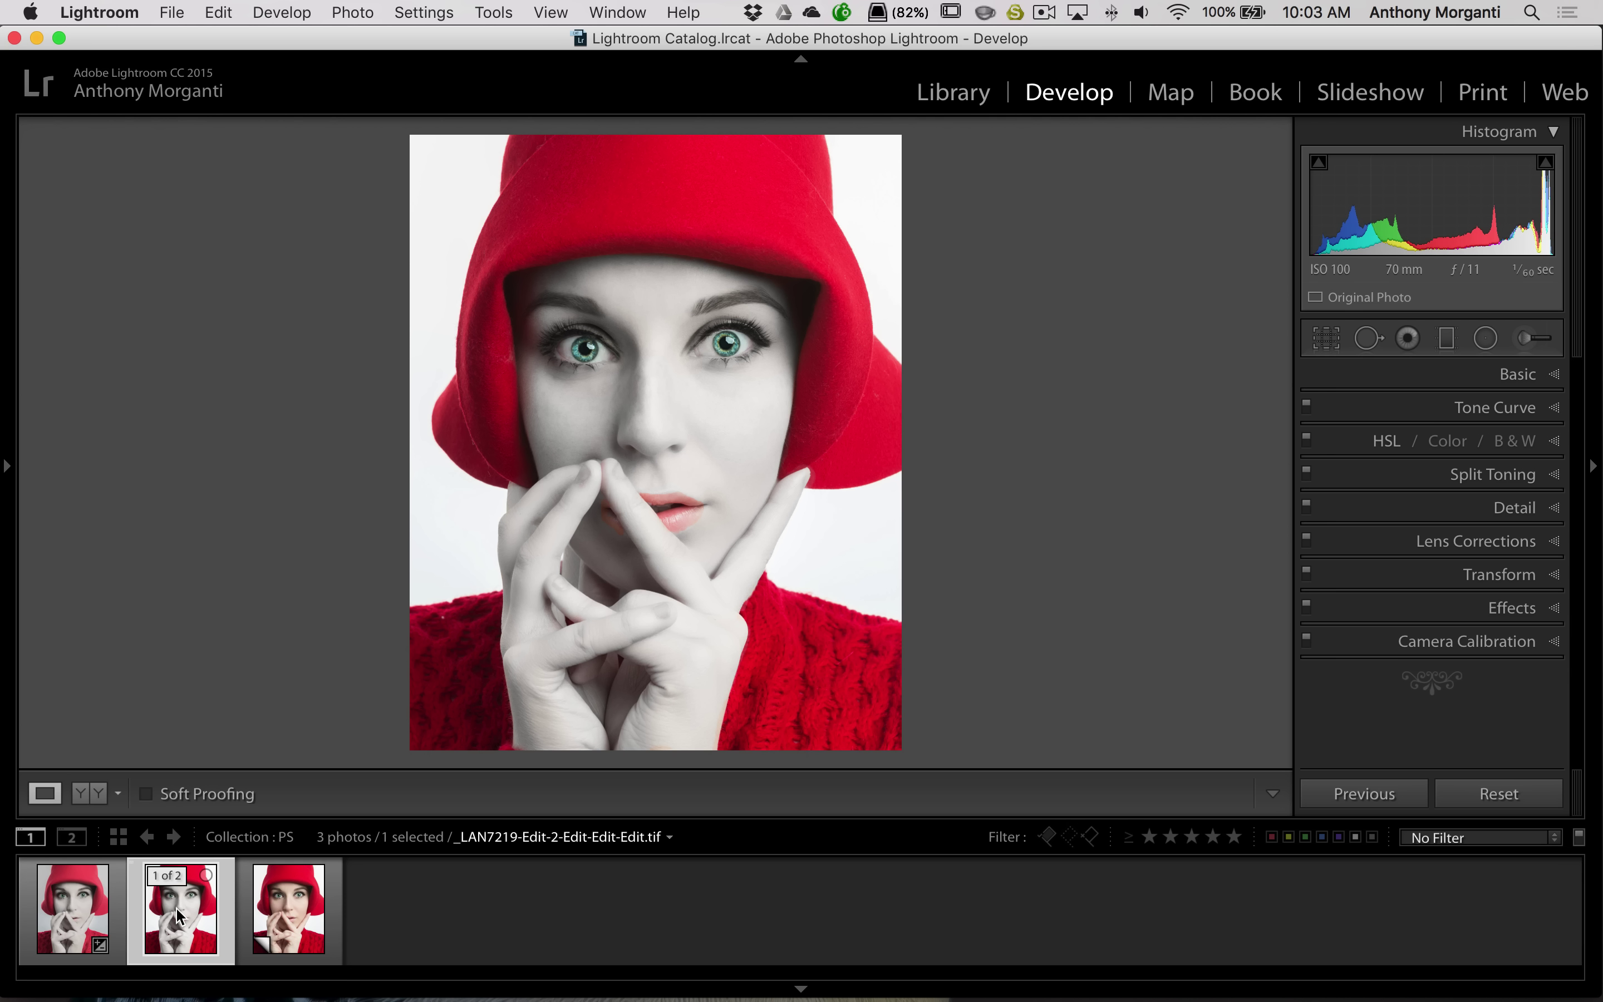